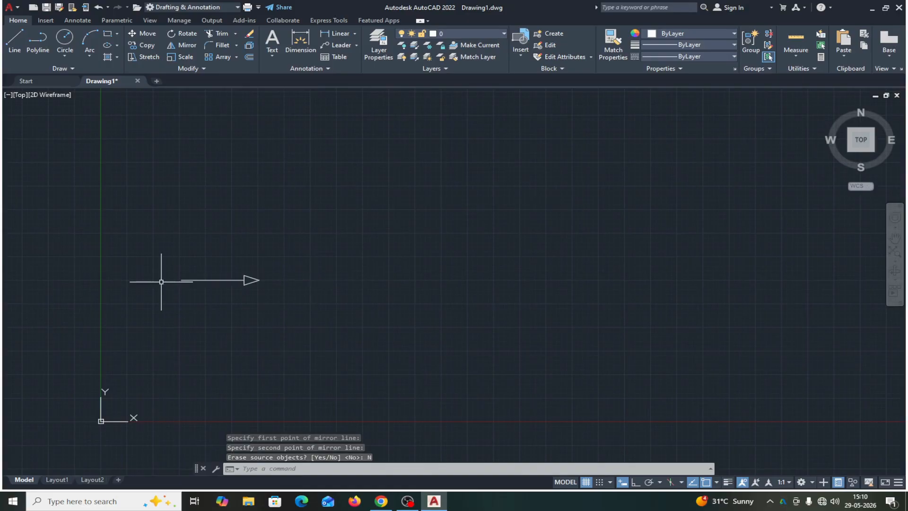
- Rotate the whole horizontal arrow by 45 degrees about the midpoint of its shaft
middle_click_drag(203, 304, 221, 304)
scroll(275, 299, "up", 2)
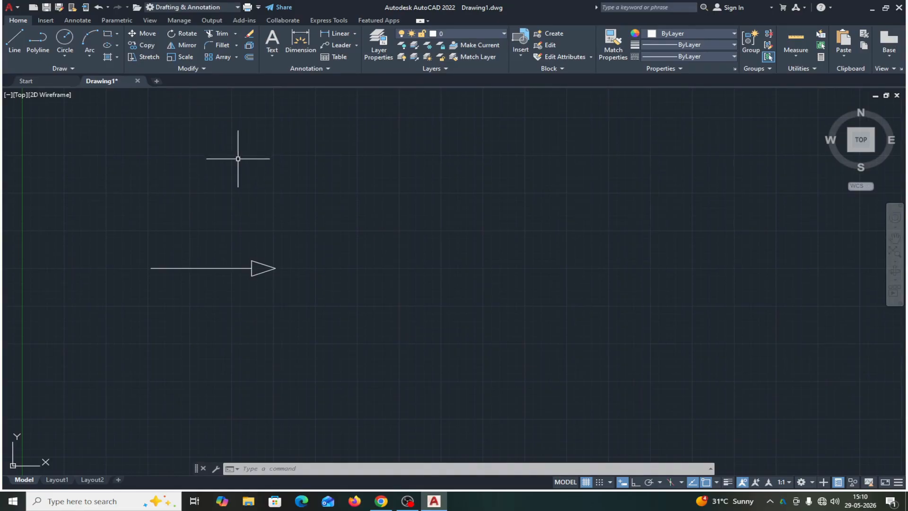
type("RO")
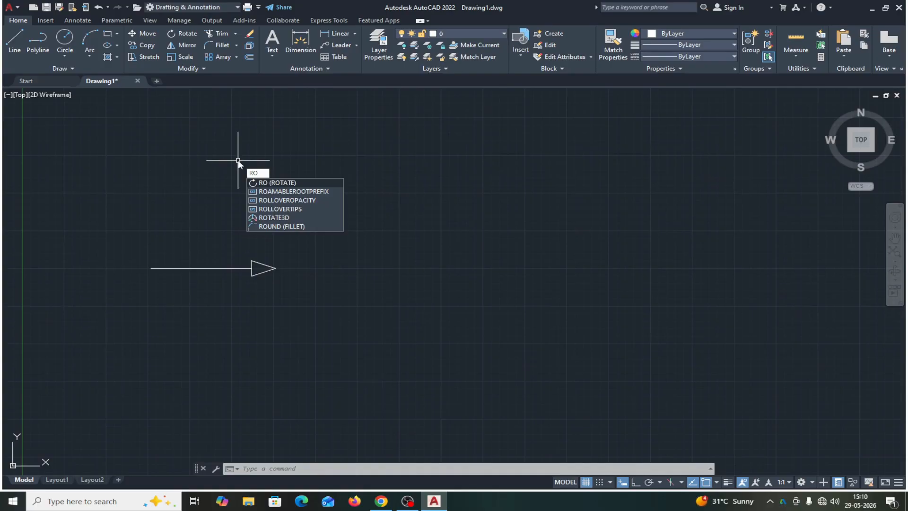
key("Return")
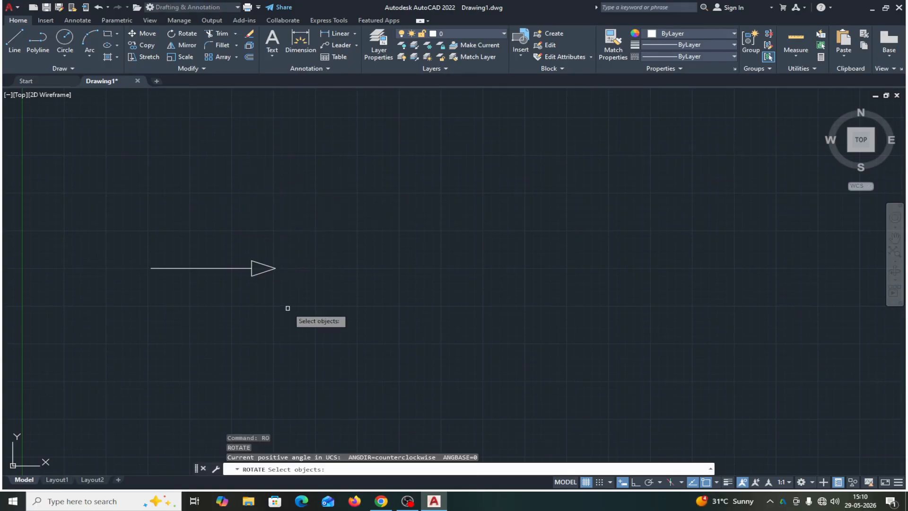
left_click(336, 230)
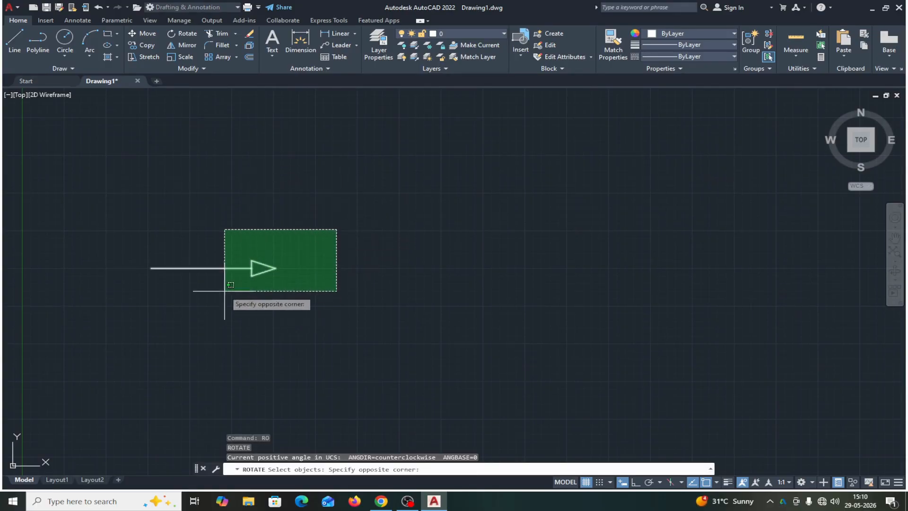
left_click(105, 317)
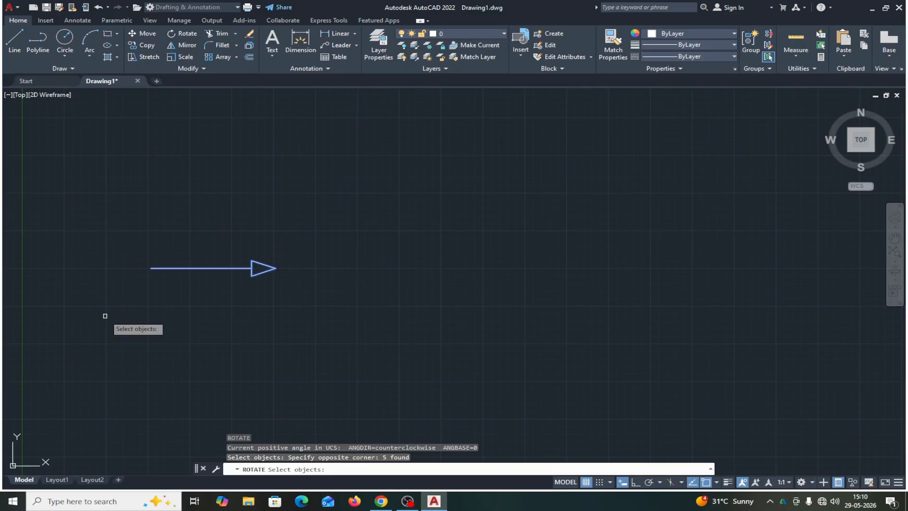
key("Return")
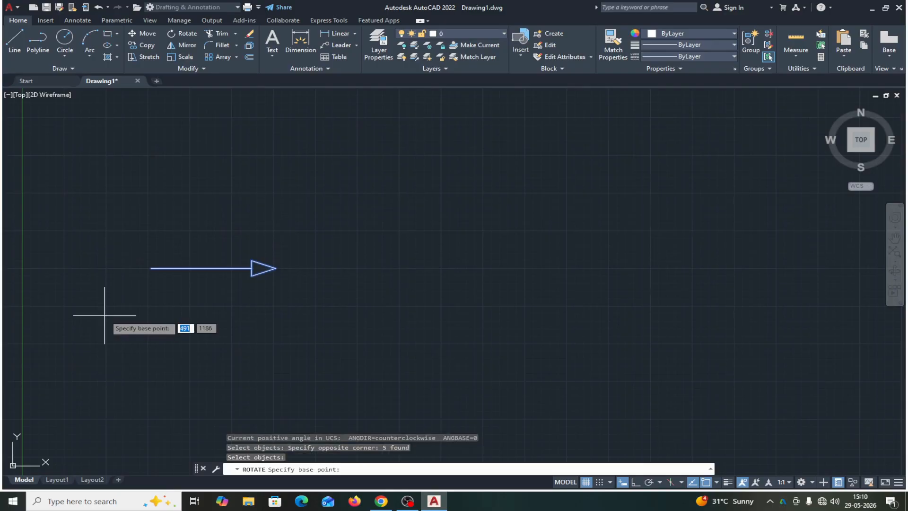
left_click(201, 268)
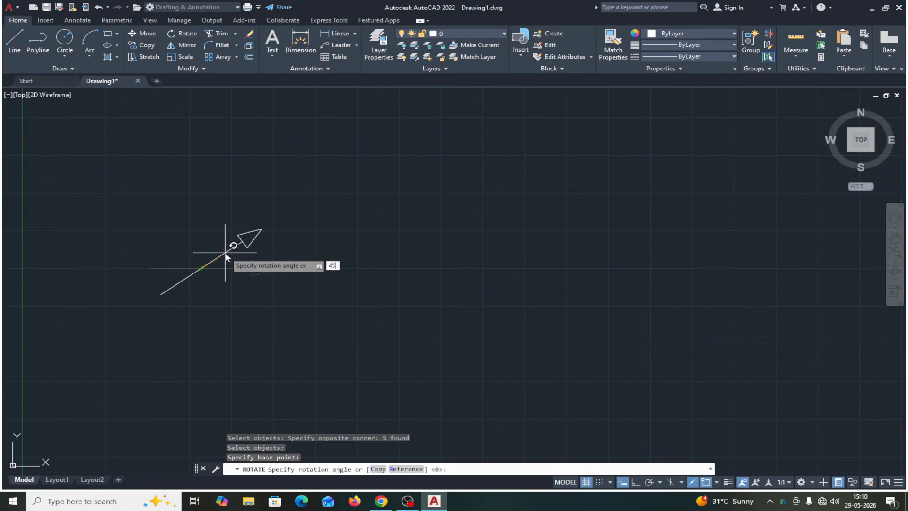
key("Return")
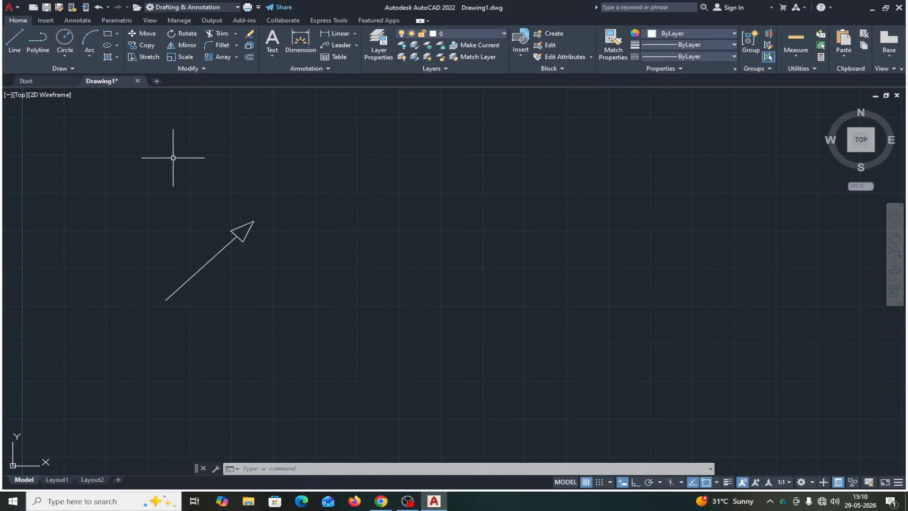
- Rotate a copy of the arrow by 30 degrees about its shaft's midpoint, keeping the original
left_click(189, 33)
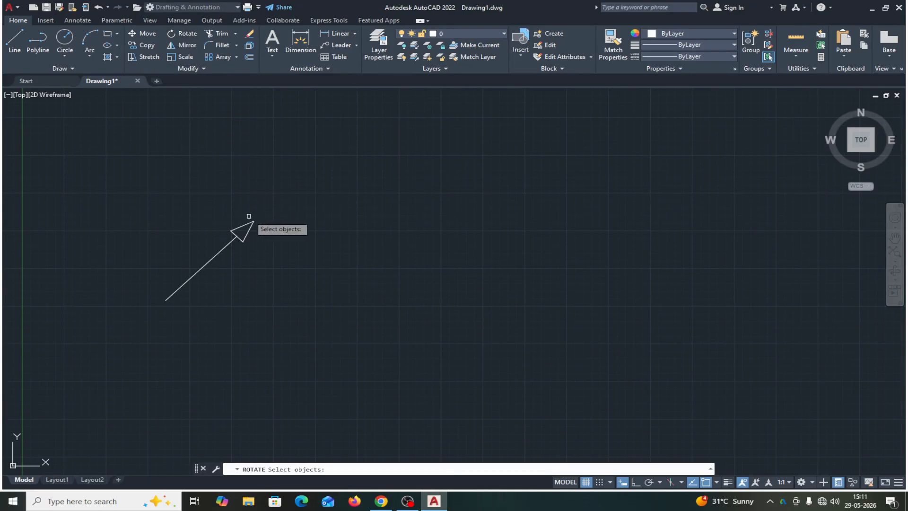
left_click(265, 200)
left_click(175, 308)
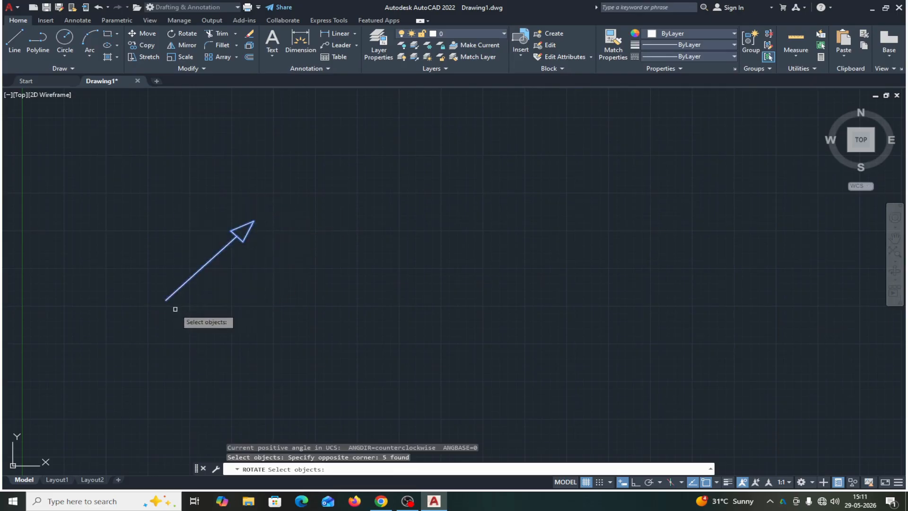
key("Return")
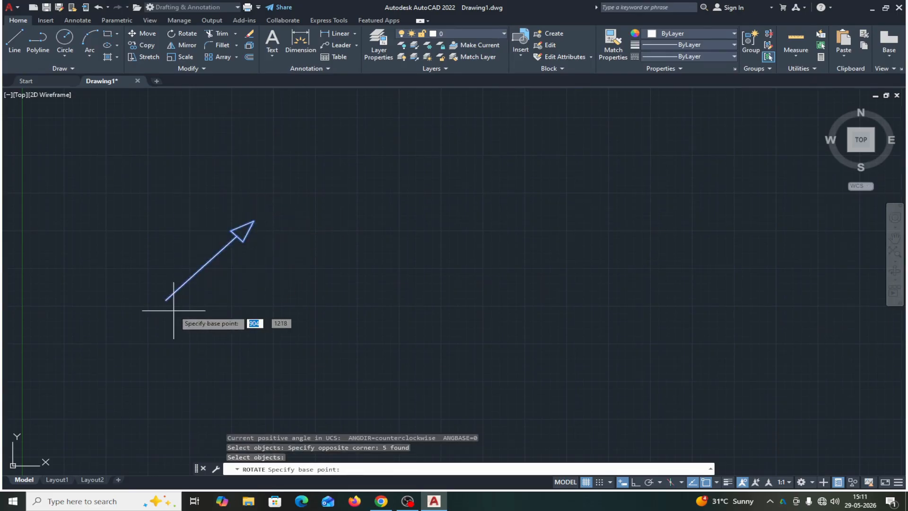
left_click(201, 268)
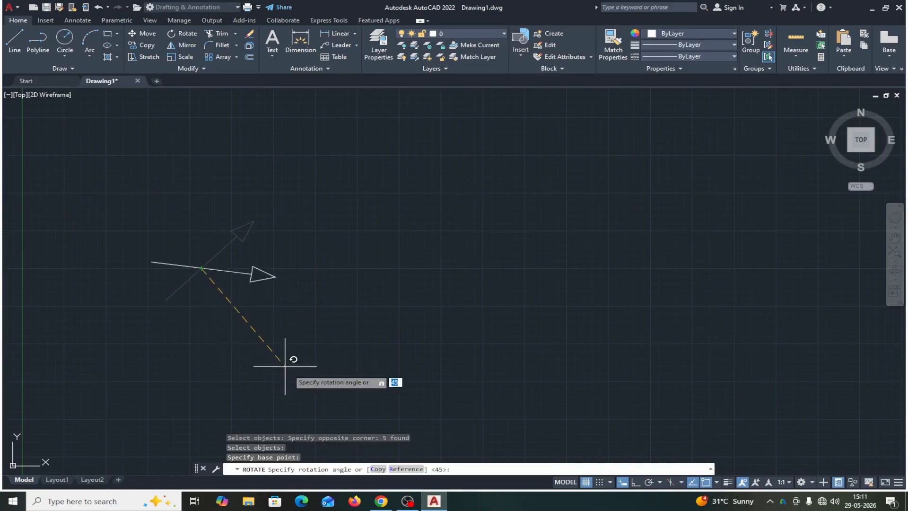
left_click(378, 469)
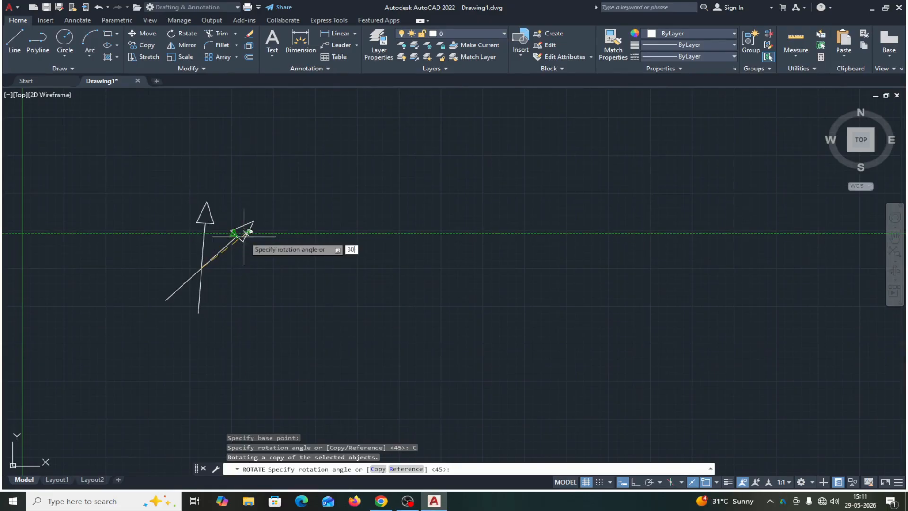
key("Return")
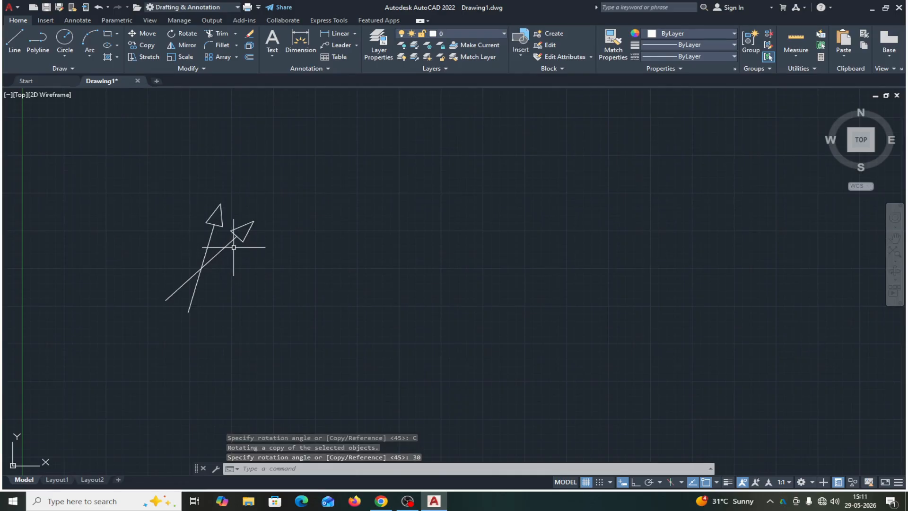
- Check the angle between the two arrow shafts with an angular dimension near the arrowheads, and delete that dimension
scroll(233, 246, "up", 2)
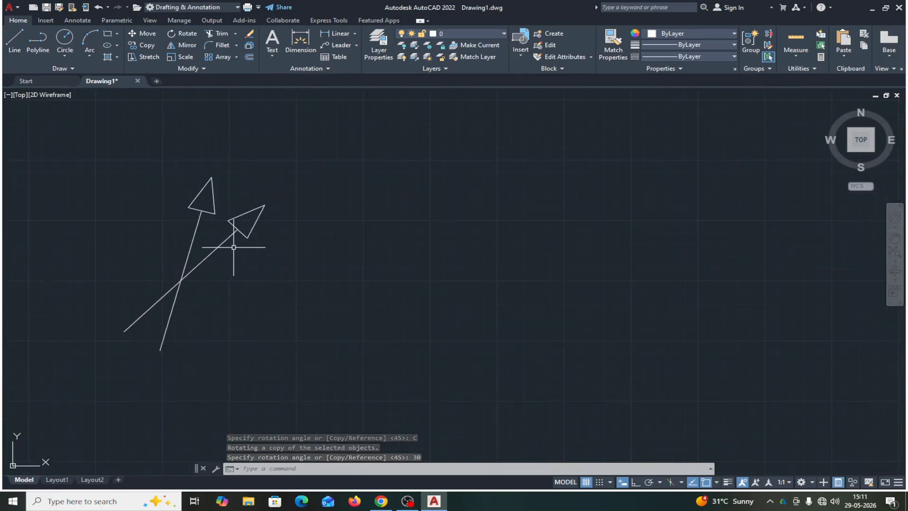
left_click(355, 33)
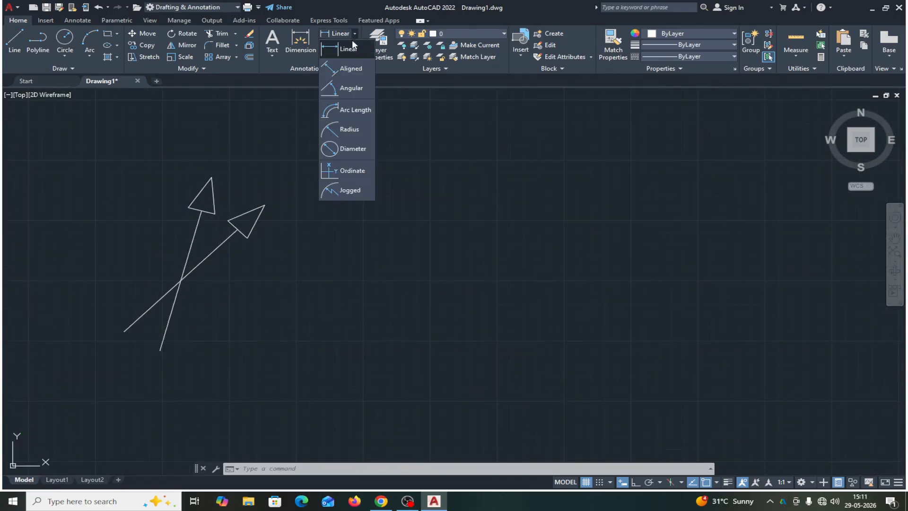
left_click(342, 92)
left_click(192, 243)
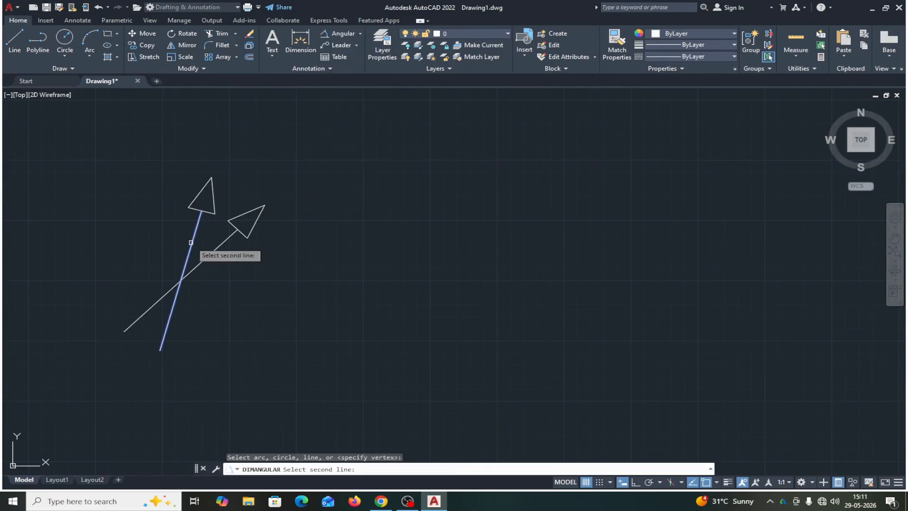
left_click(216, 248)
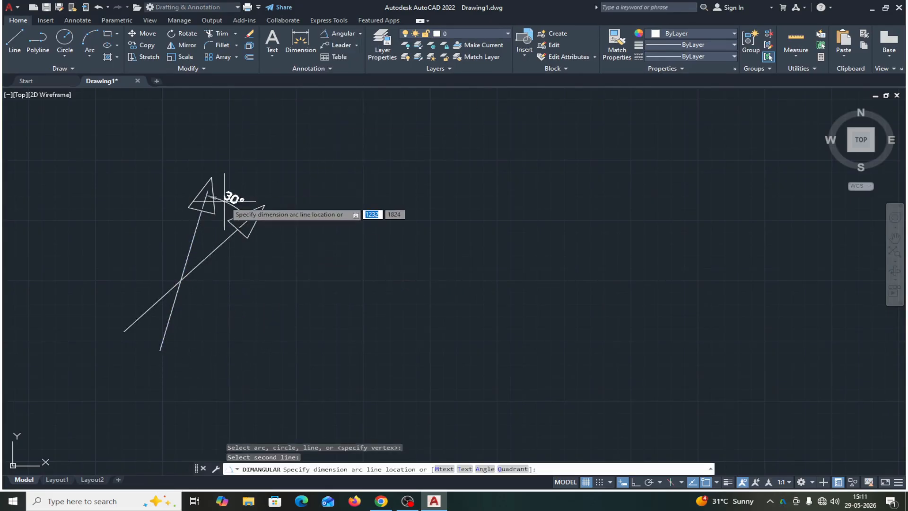
left_click(210, 232)
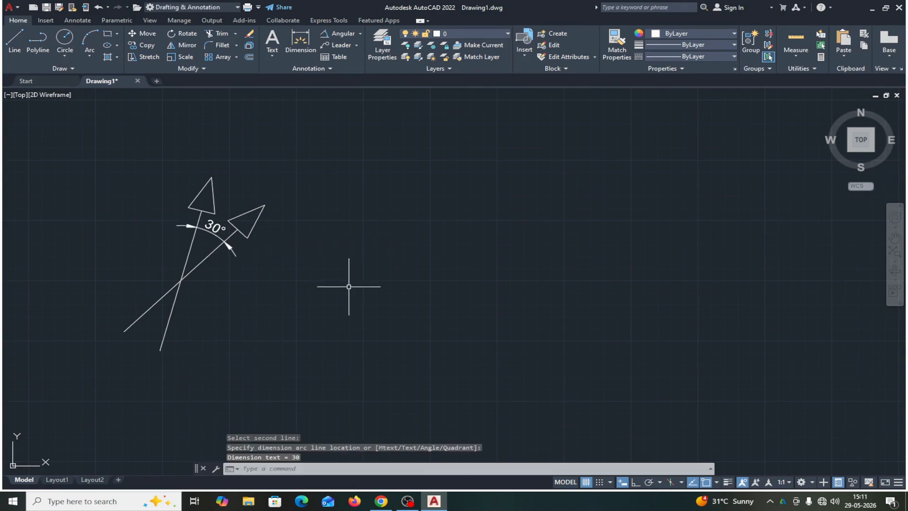
left_click(215, 235)
key("Delete")
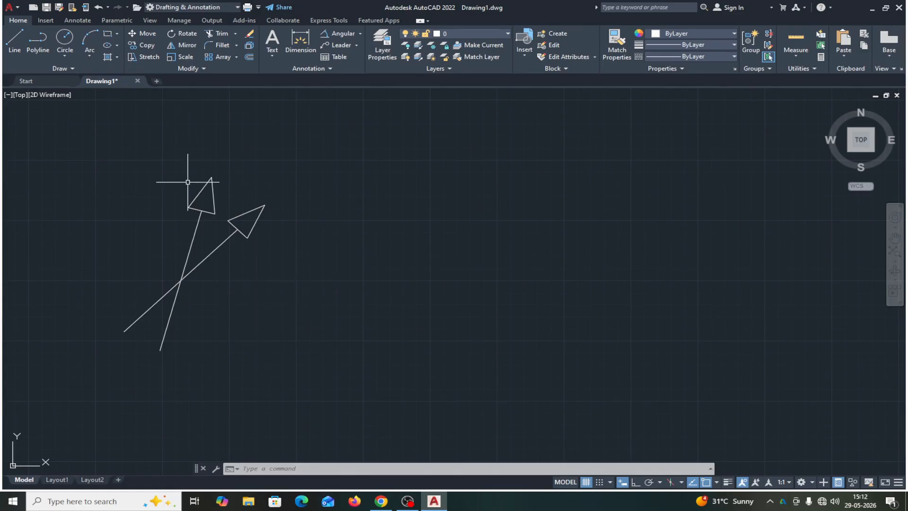
- Try rotating the steeper arrow by 60 degrees about the point where the shafts cross, and undo that rotation
left_click(188, 34)
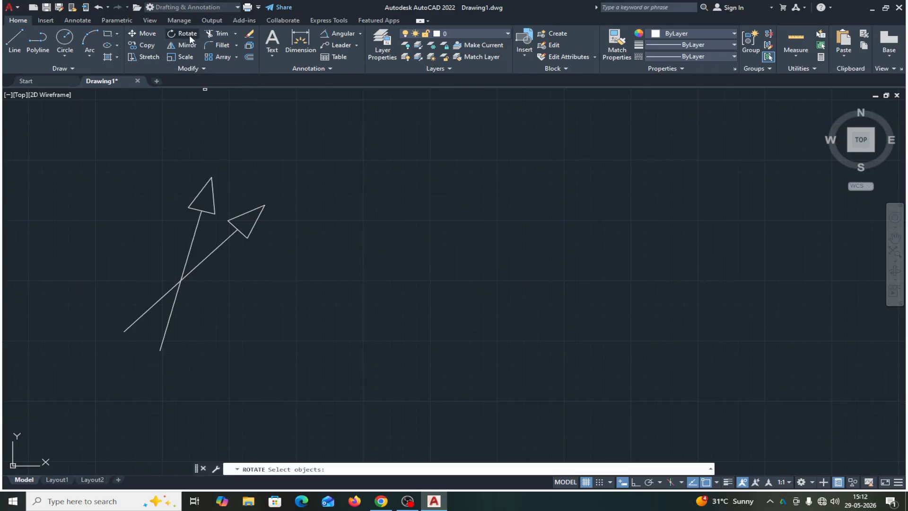
left_click(241, 182)
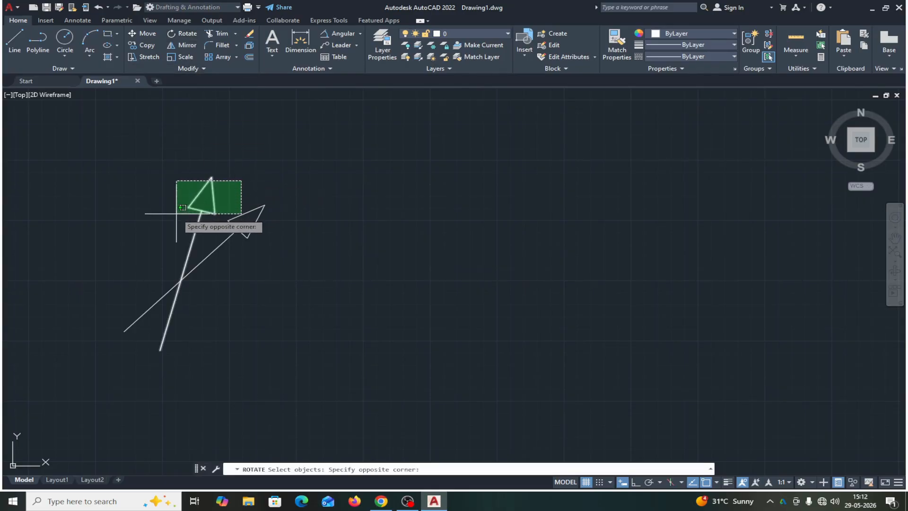
left_click(176, 214)
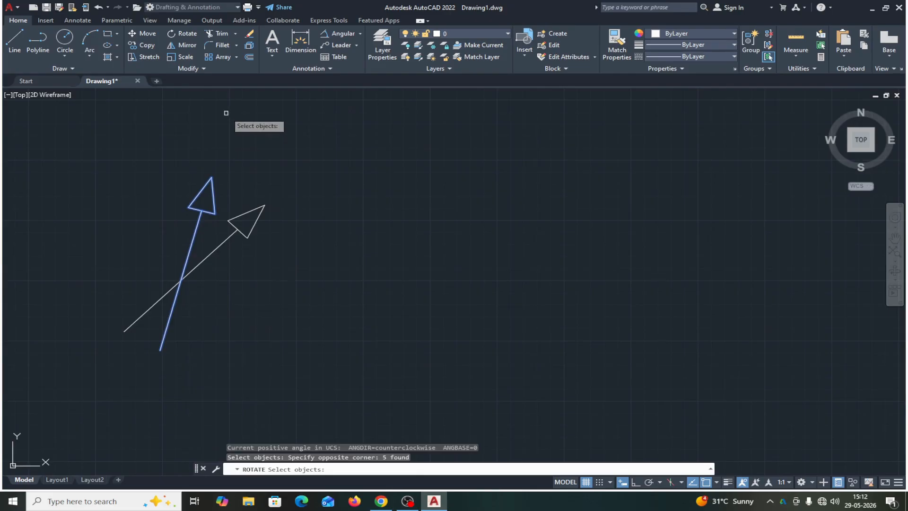
key("Return")
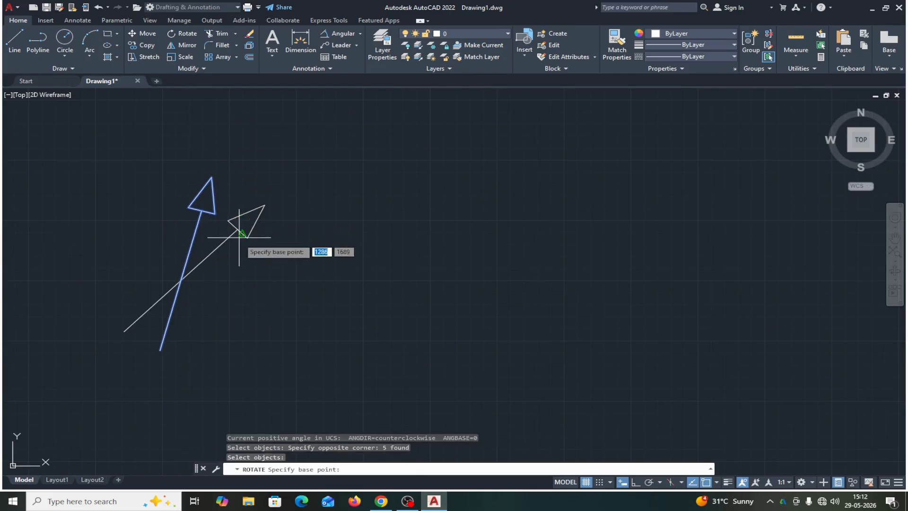
left_click(180, 280)
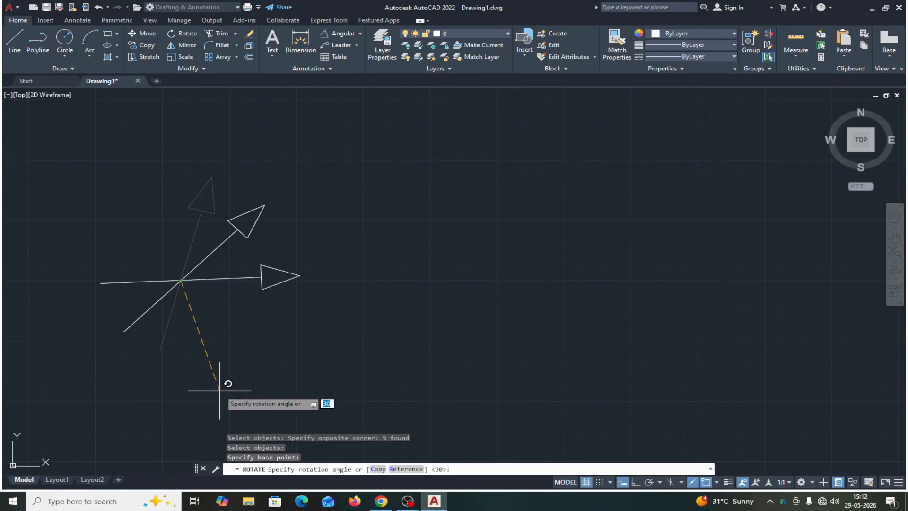
type("6")
key("Return")
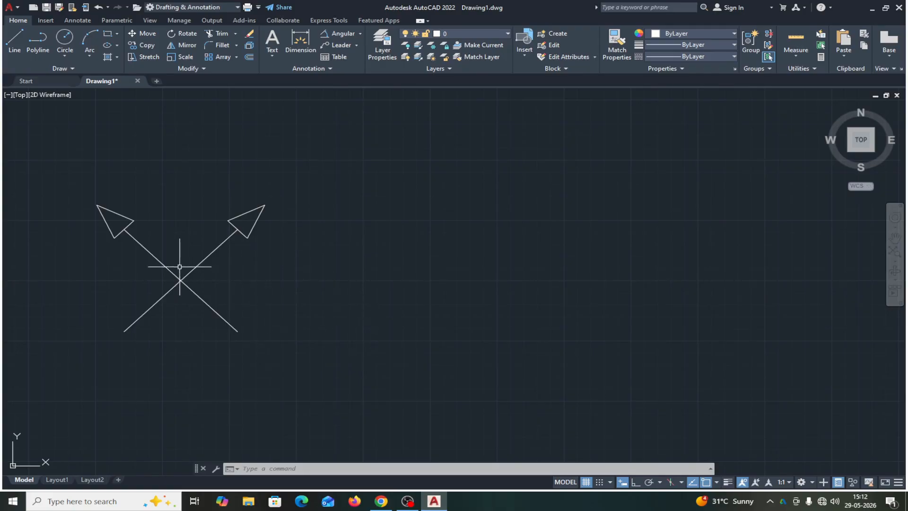
left_click(98, 8)
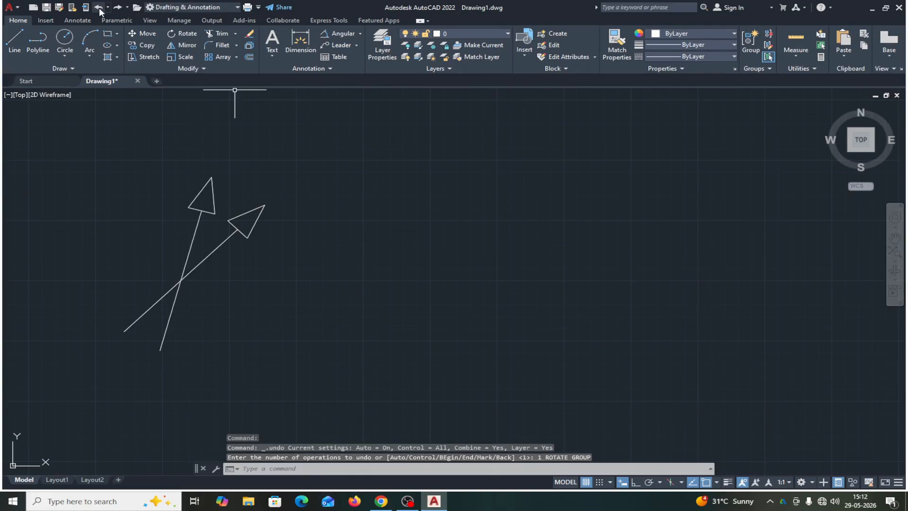
- Rotate a copy of the steeper arrow by -60 degrees about the point where the shafts cross
left_click(188, 36)
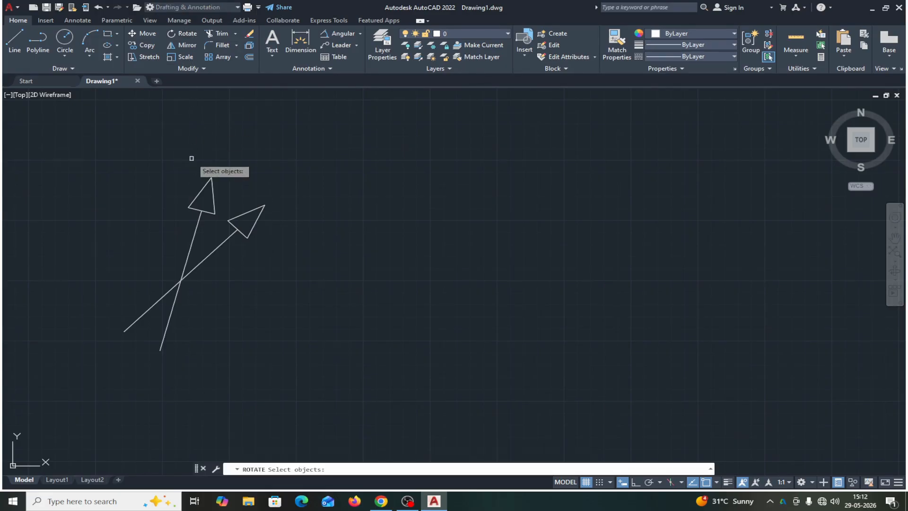
left_click(233, 172)
left_click(181, 203)
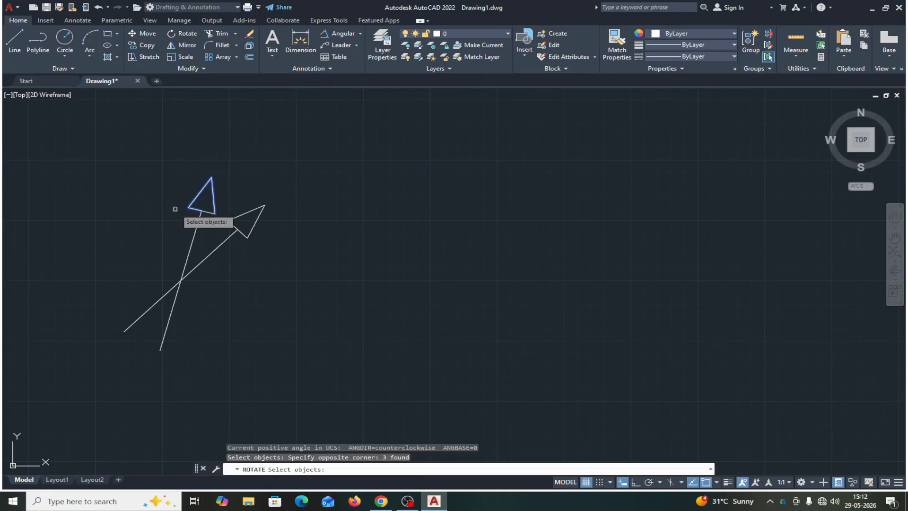
left_click(199, 223)
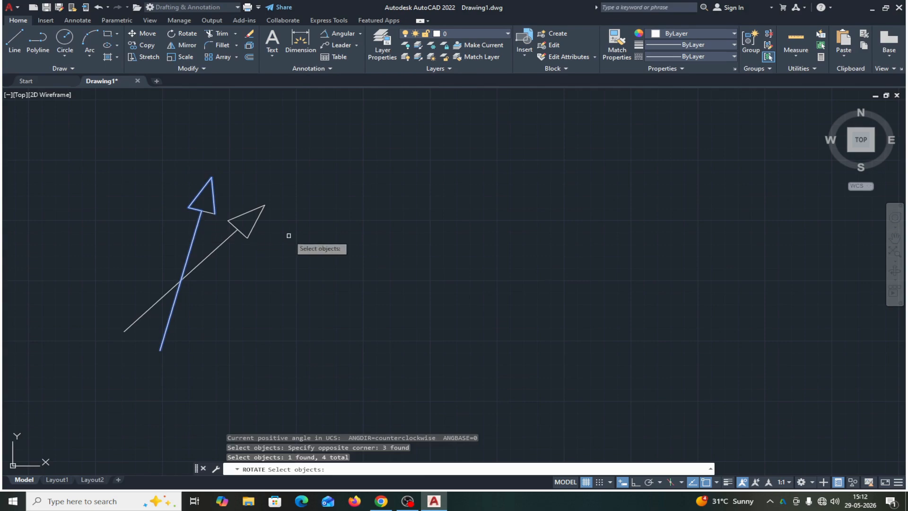
key("Return")
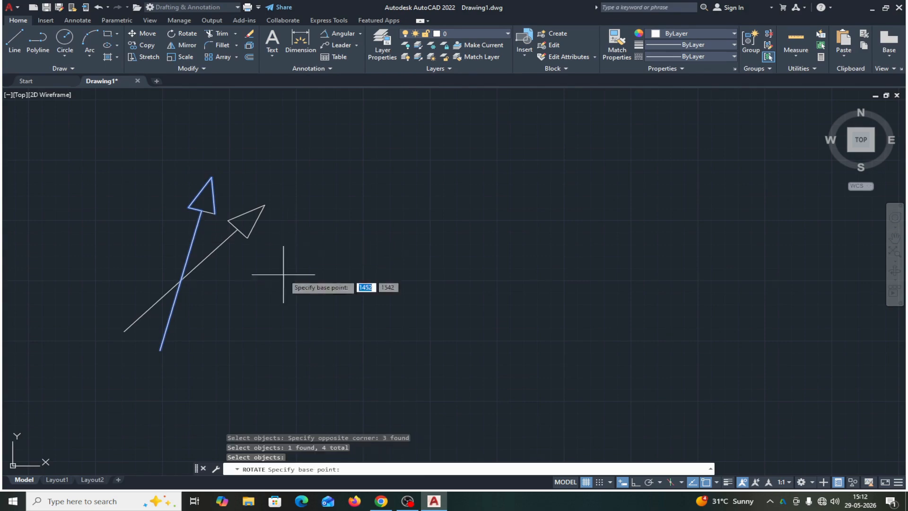
left_click(184, 280)
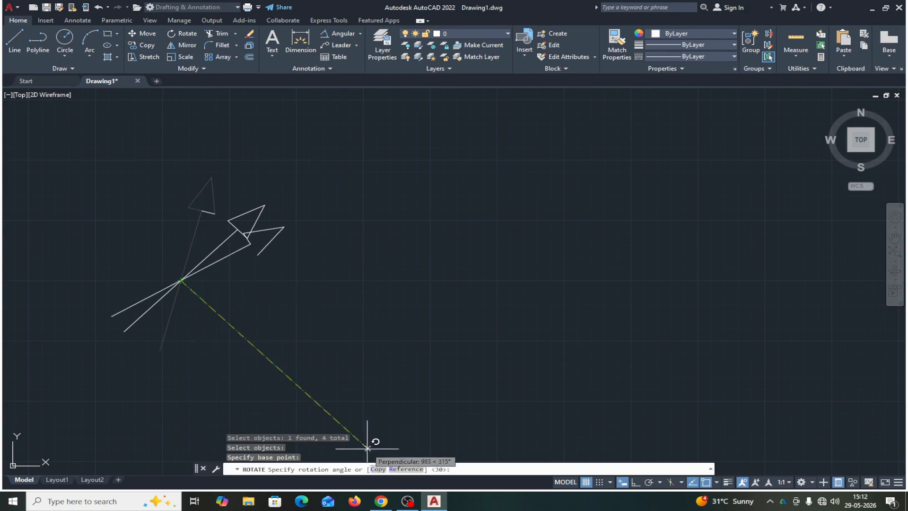
left_click(377, 469)
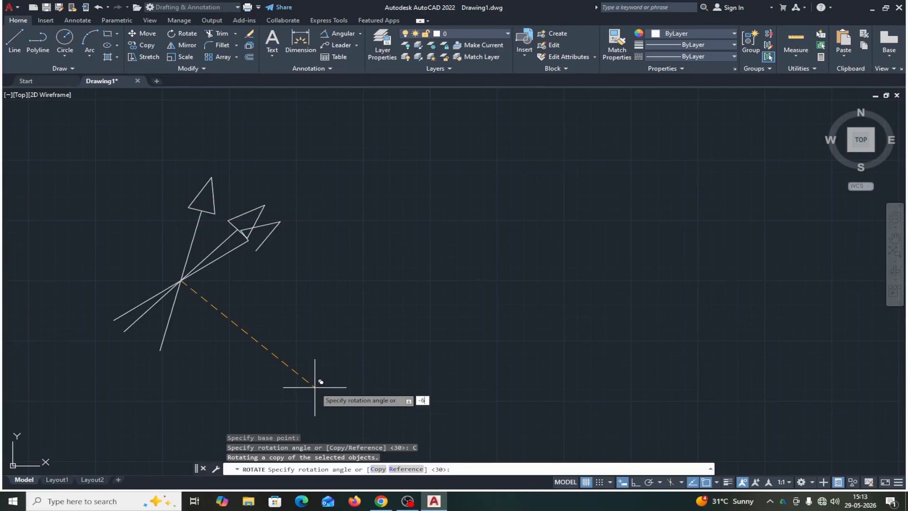
key("Return")
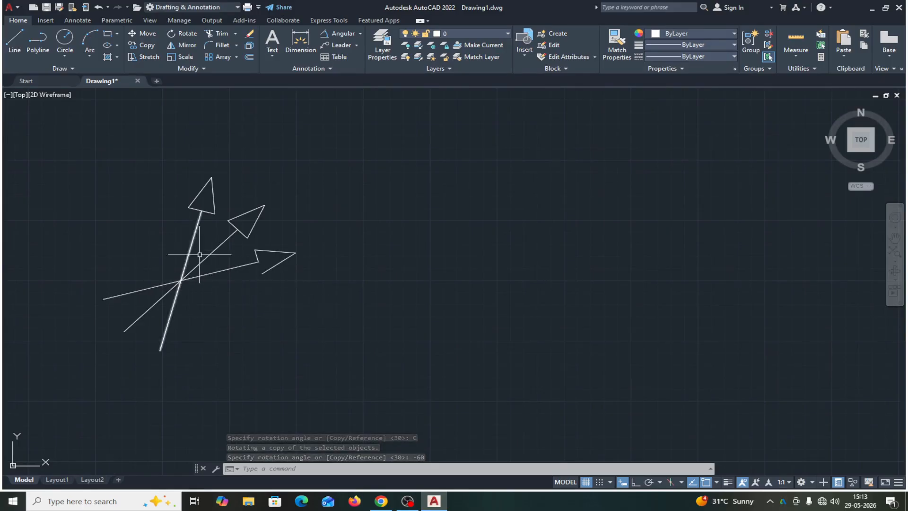
- Check the angle between the steepest and flattest arrow shafts with an angular dimension, and undo both that dimension and the -60 degree copy
left_click(360, 33)
left_click(349, 89)
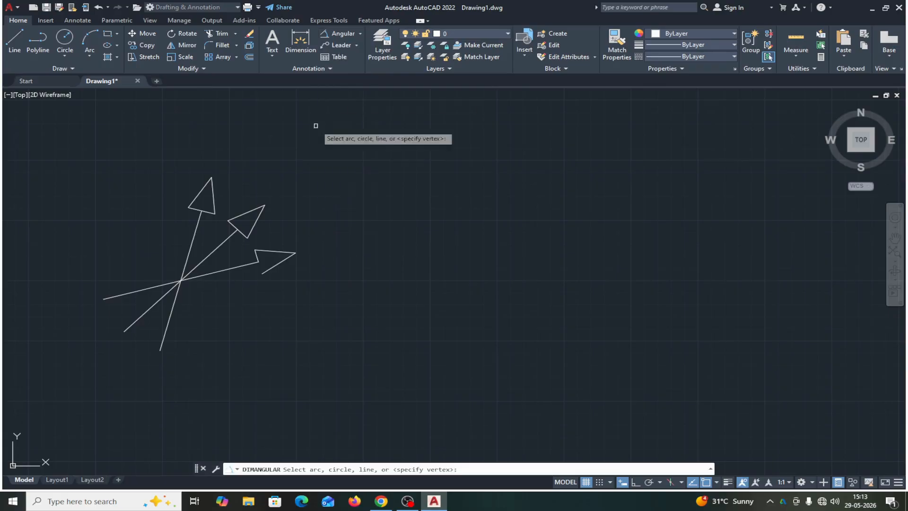
left_click(192, 245)
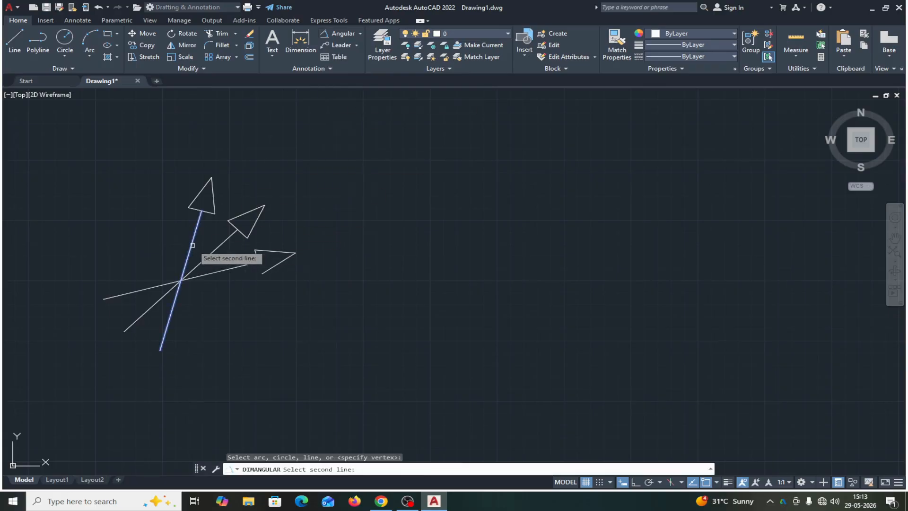
left_click(224, 272)
left_click(231, 261)
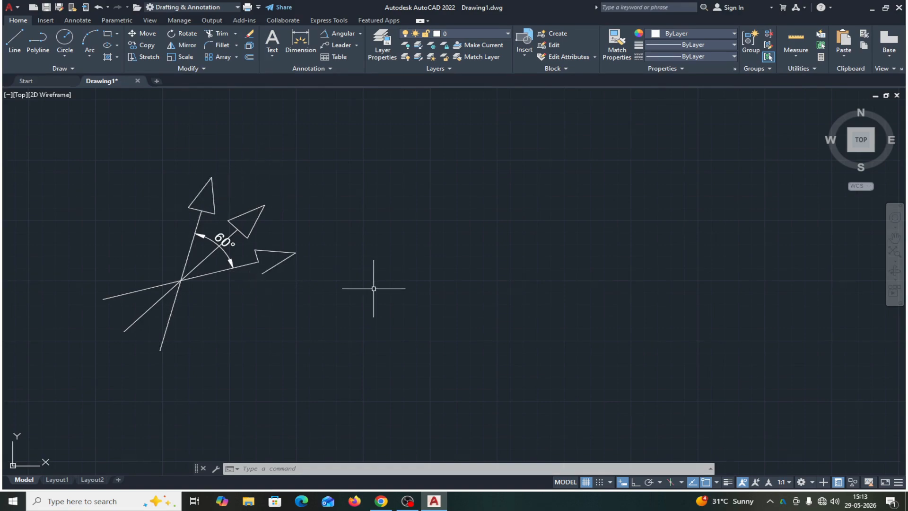
left_click(99, 8)
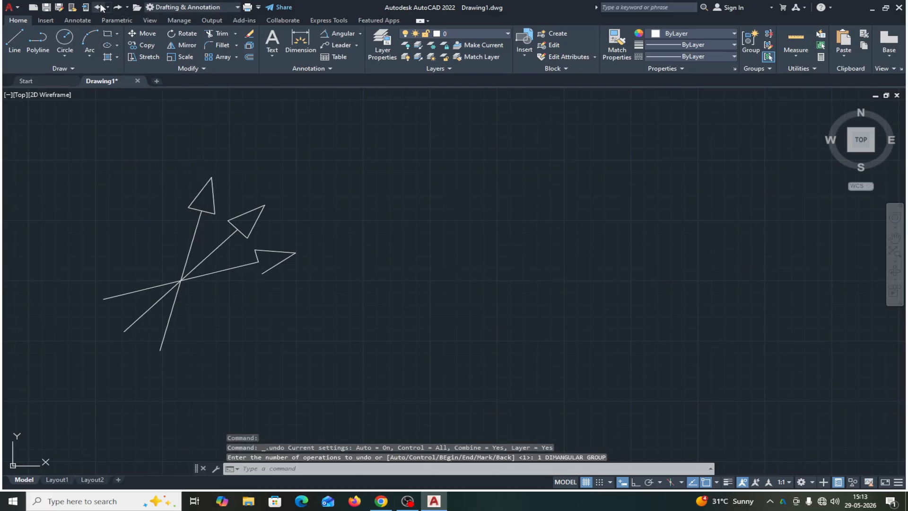
left_click(99, 7)
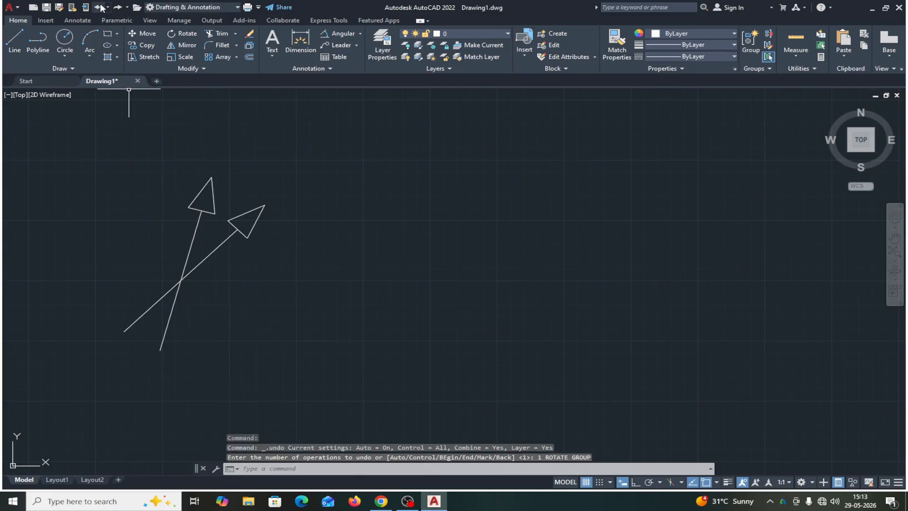
- Rotate a copy of the steeper arrow by -70 degrees about the point where the shafts cross, keeping the original
left_click(187, 35)
left_click(225, 162)
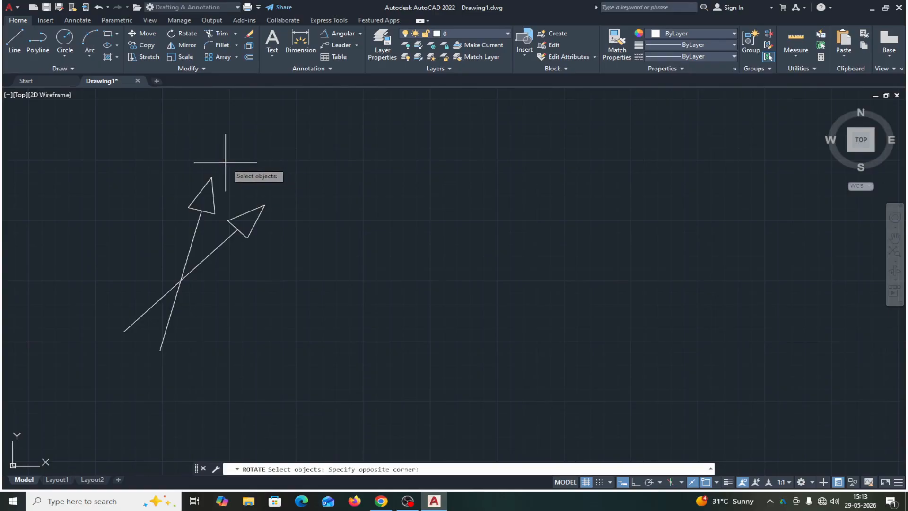
left_click(177, 218)
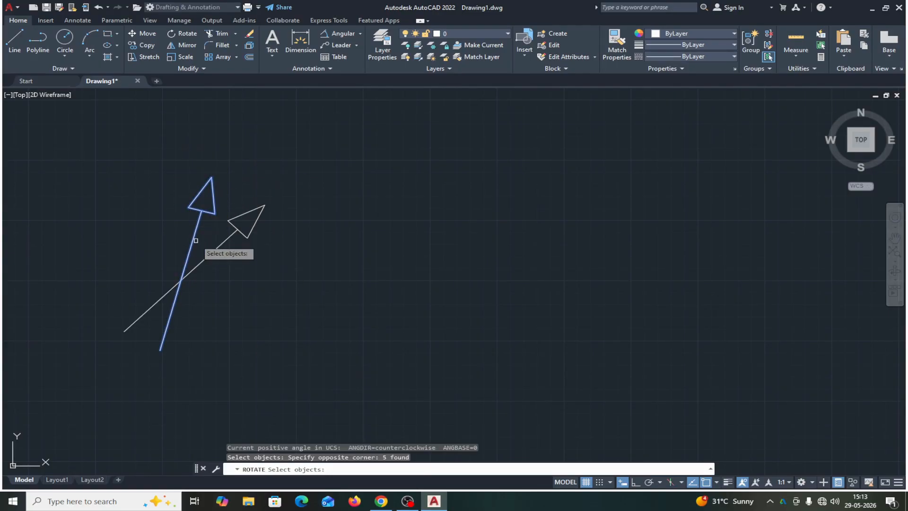
key("Return")
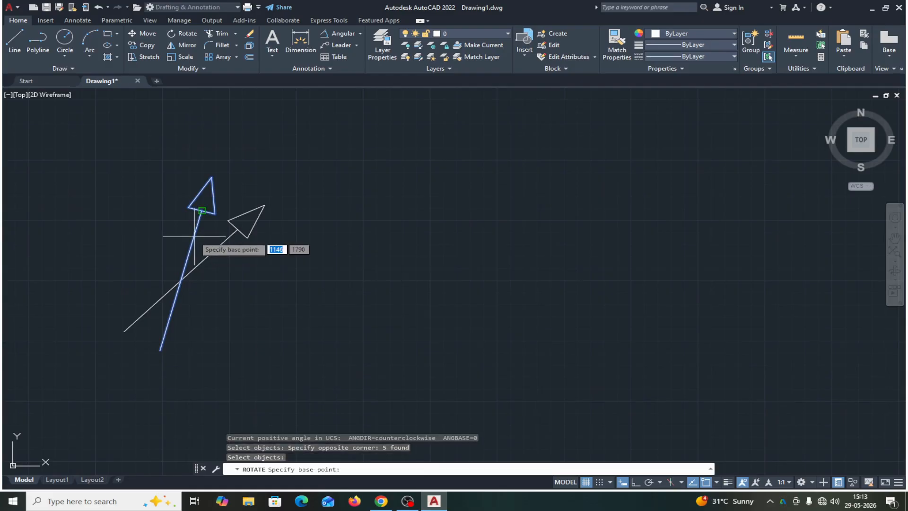
left_click(182, 280)
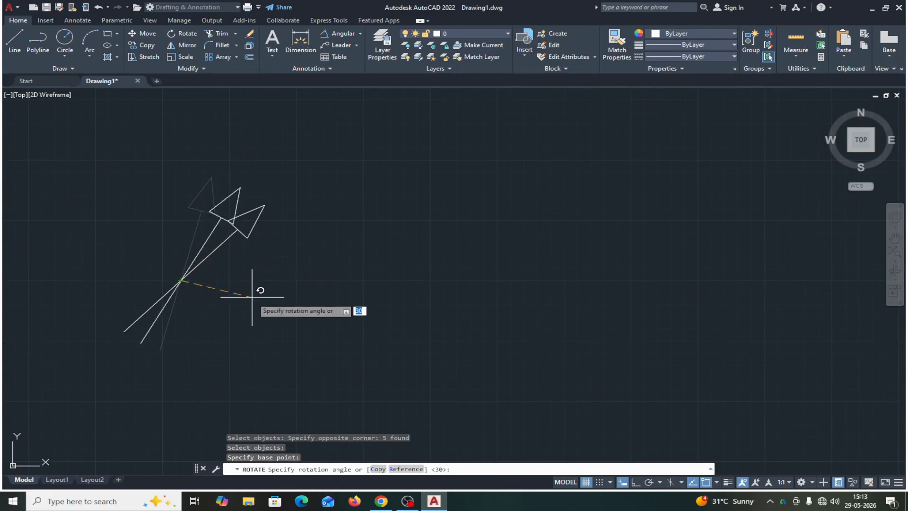
left_click(378, 469)
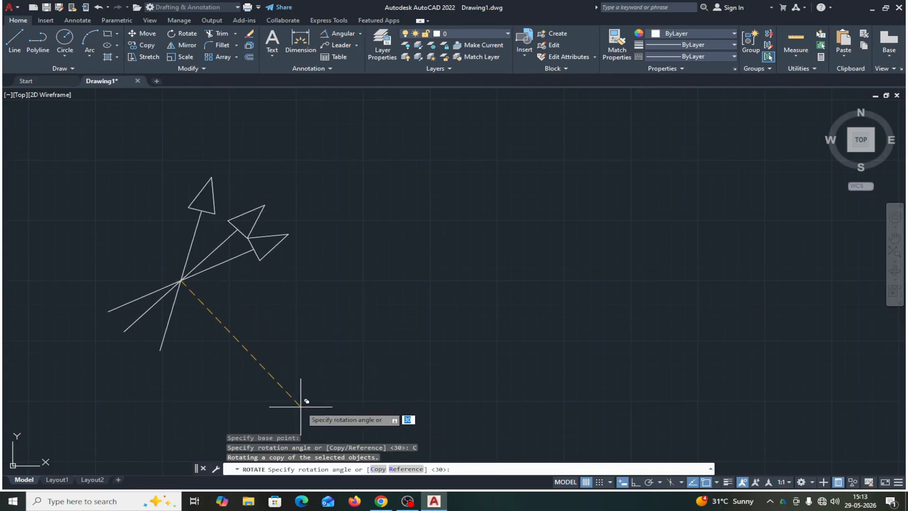
type("-")
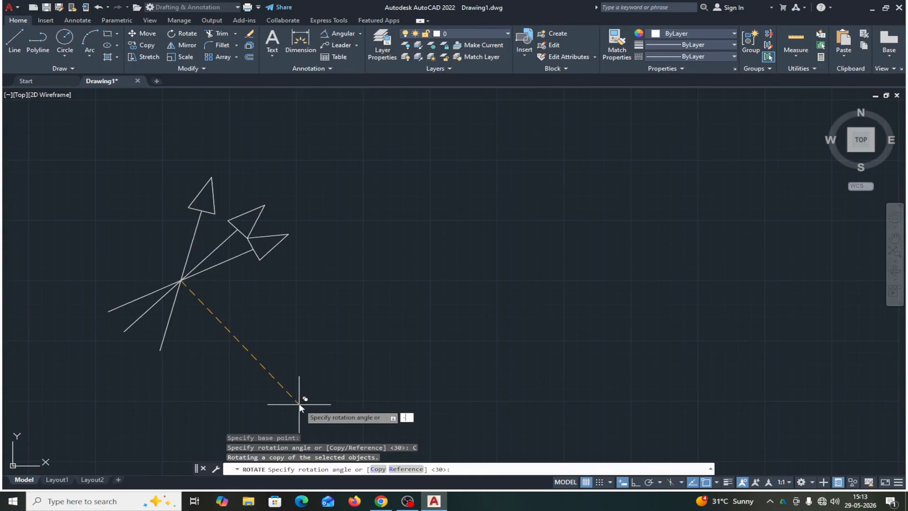
type("70")
key("Return")
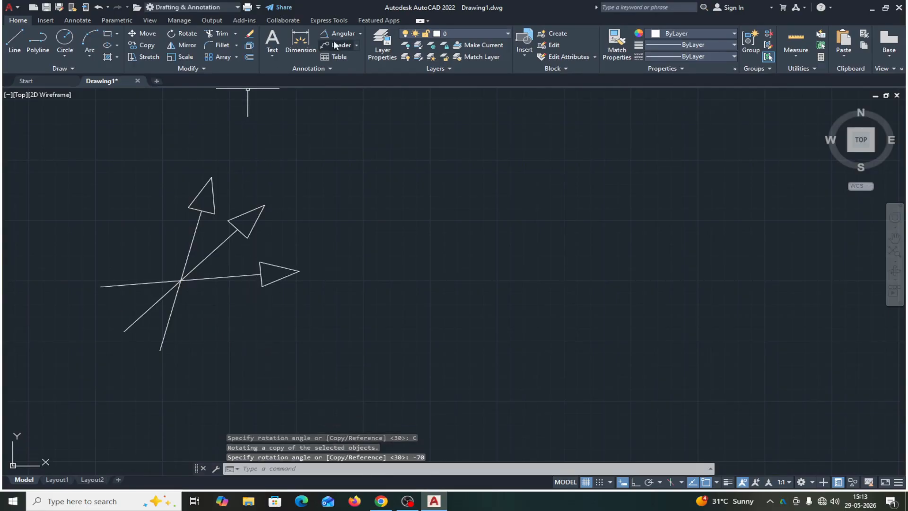
- Add an angular dimension between the steepest arrow's shaft and the flattest arrow's shaft, placed just behind the arrowheads
left_click(343, 34)
left_click(189, 246)
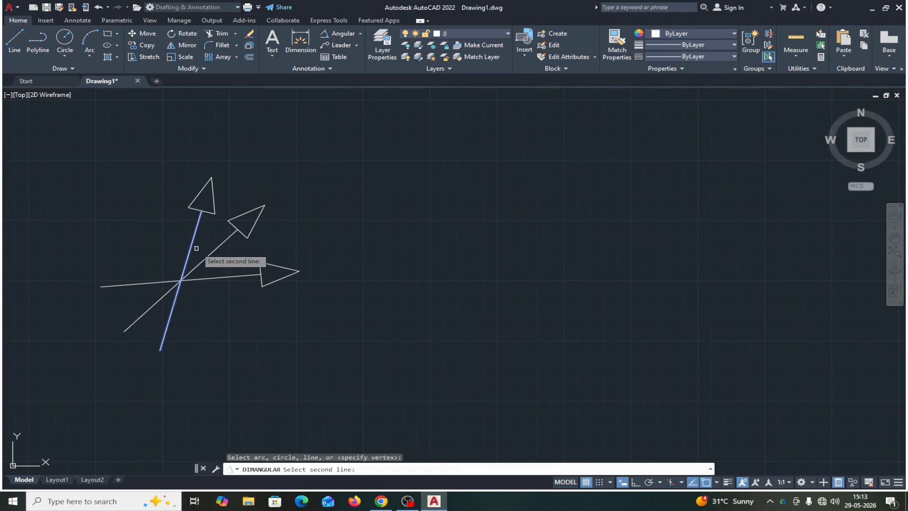
left_click(220, 277)
left_click(235, 268)
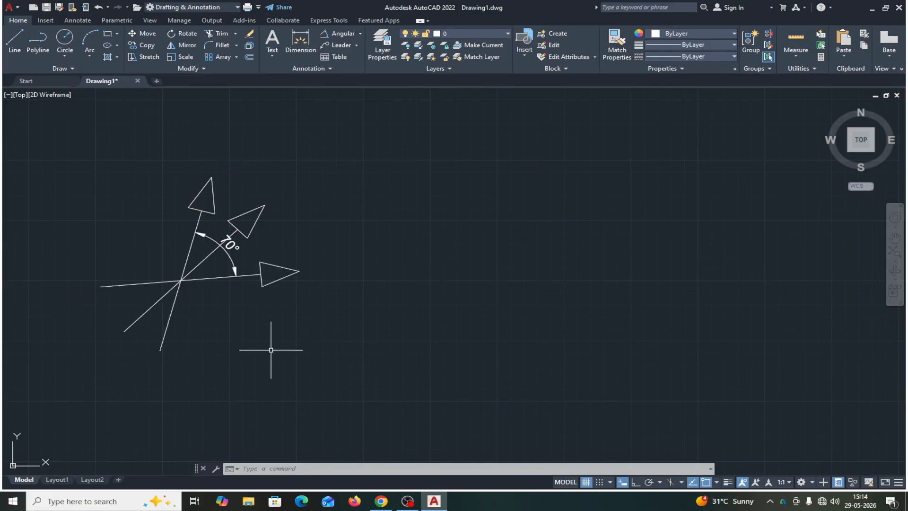
- Draw a horizontal line about 732 units long to the right of the arrows, with Ortho on
left_click(14, 40)
left_click(445, 280)
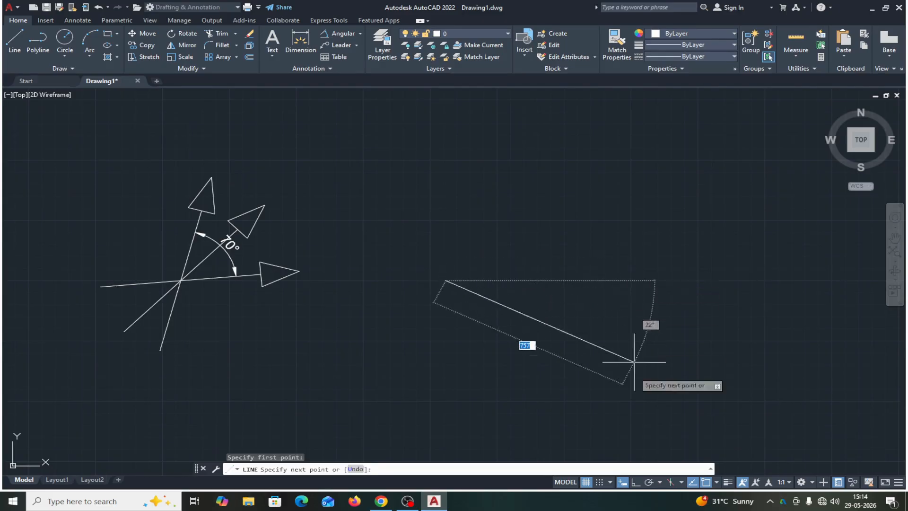
key("F8")
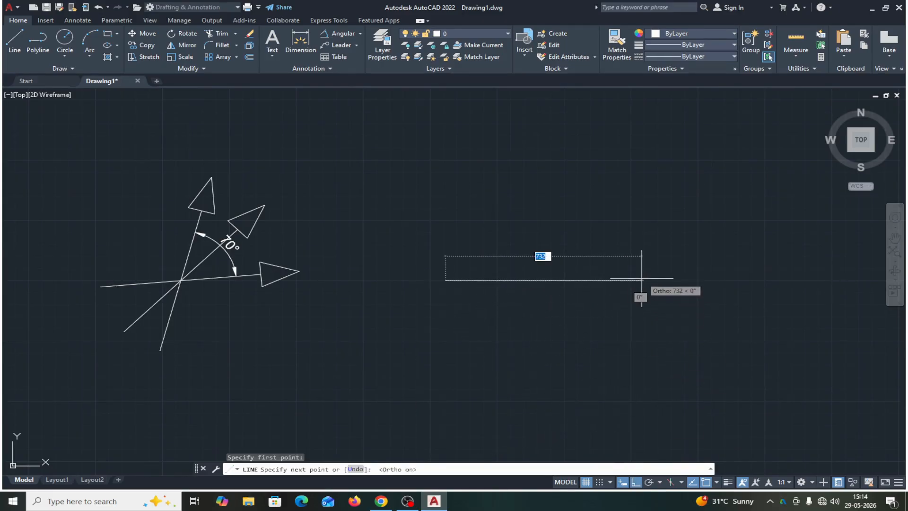
left_click(641, 279)
key("Return")
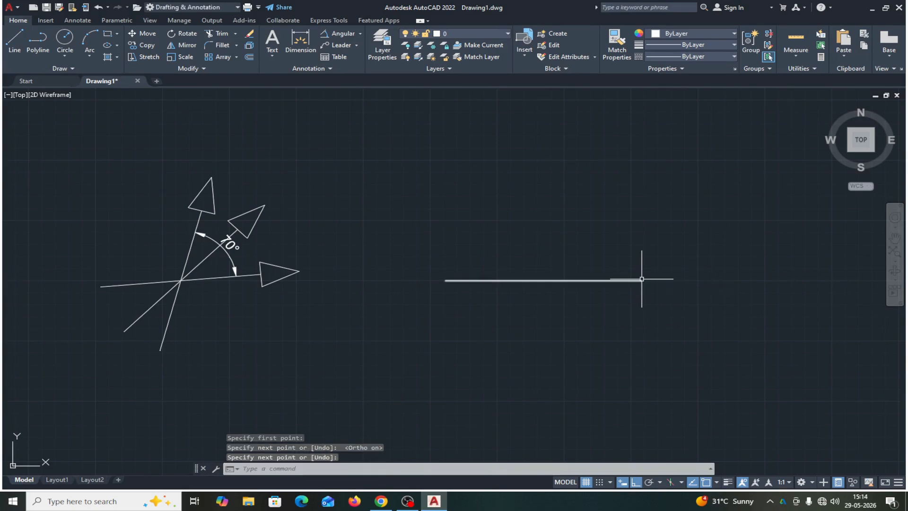
- Draw a small two-point circle whose horizontal diameter starts at the right end of the new line and extends outward
left_click(65, 56)
left_click(74, 114)
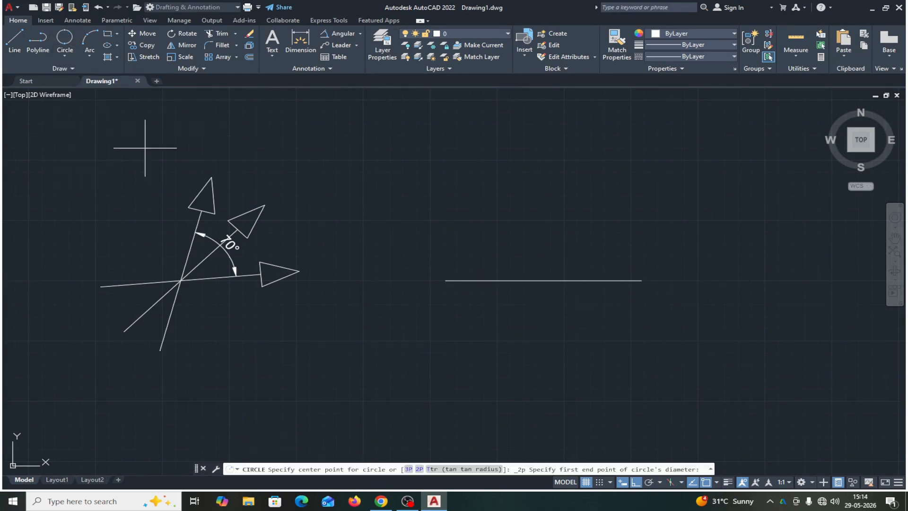
left_click(642, 280)
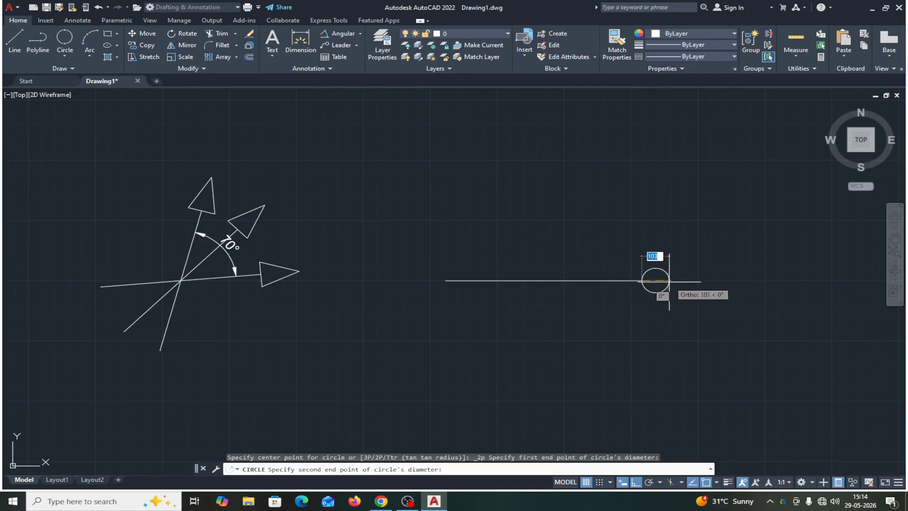
left_click(672, 282)
key("space")
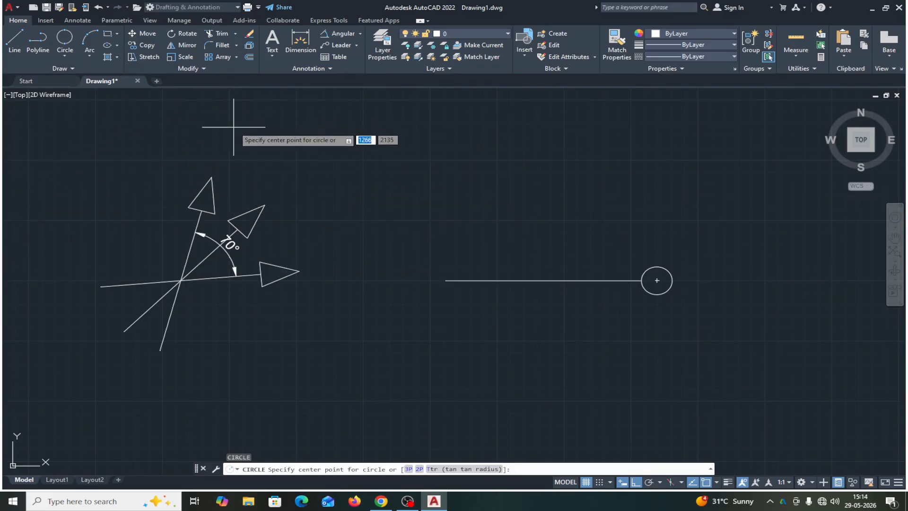
key("Escape")
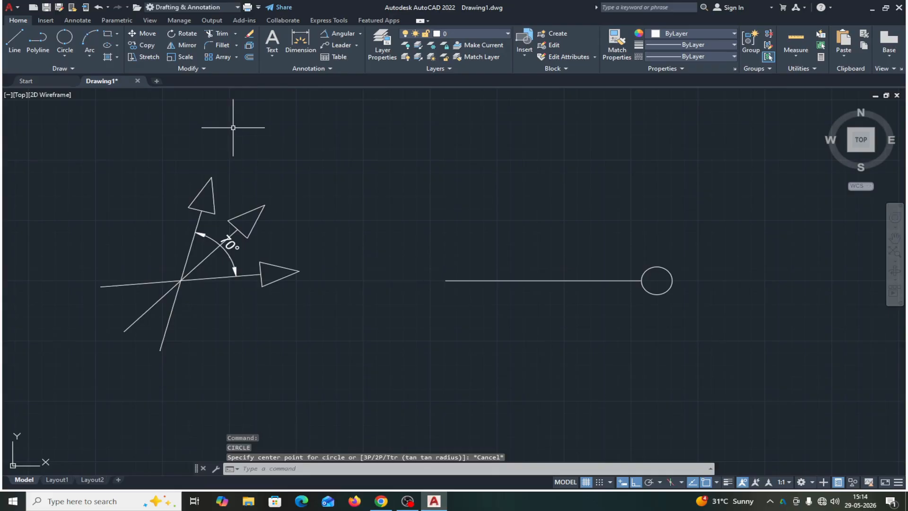
- With Ortho off, try rotating only the line about its midpoint to 45 degrees, using its midpoint-to-right-end direction as reference, and undo that rotation
left_click(184, 37)
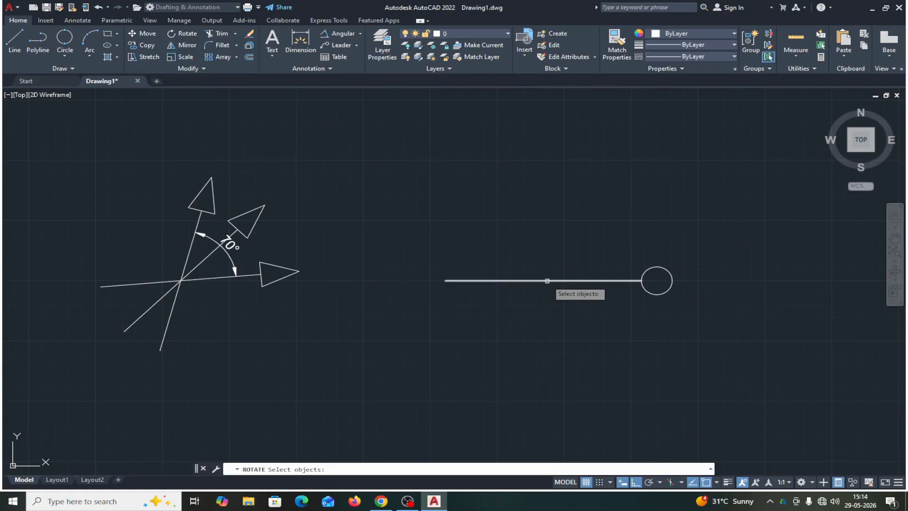
left_click(547, 280)
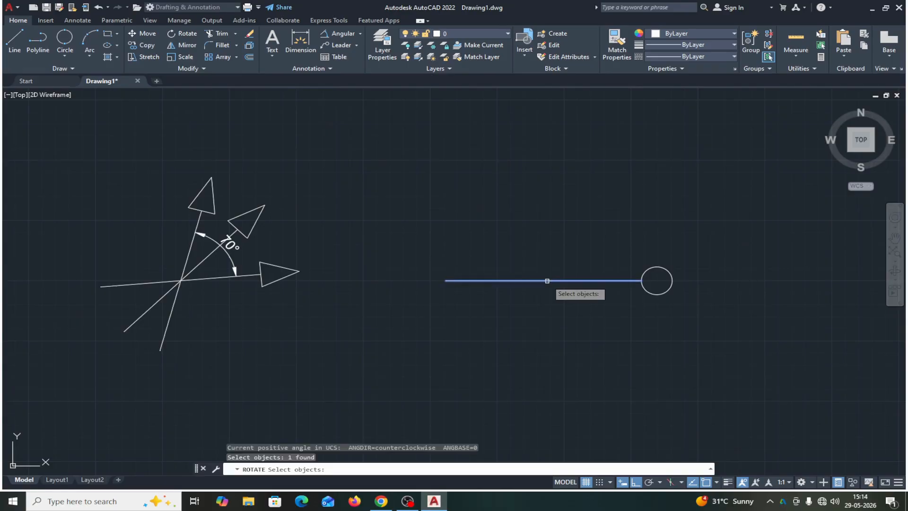
key("Return")
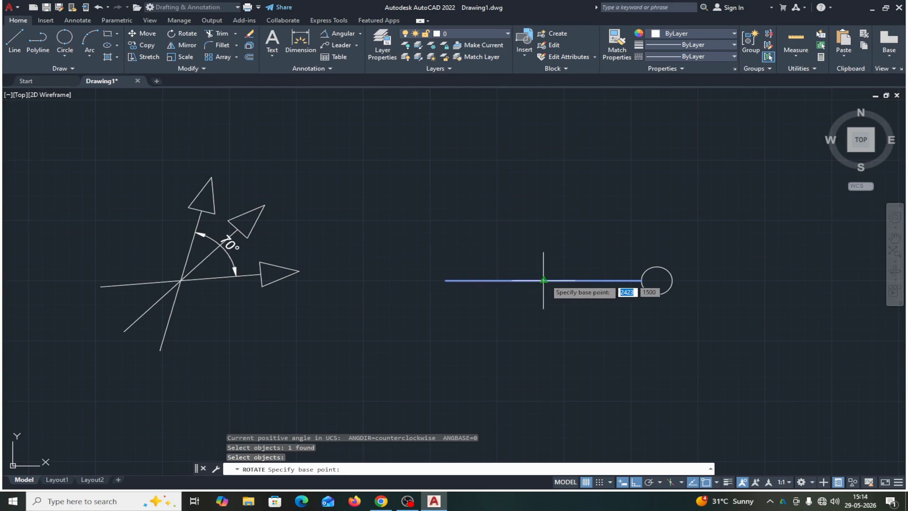
left_click(543, 281)
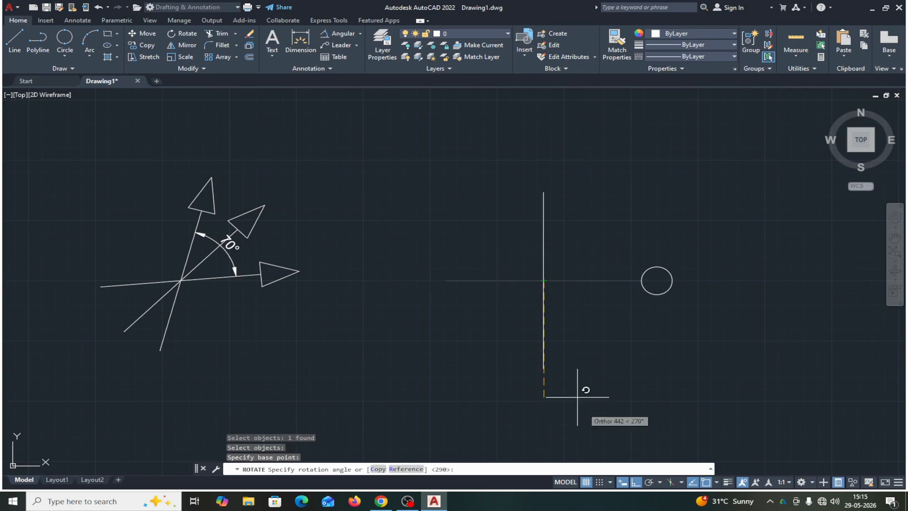
left_click(636, 483)
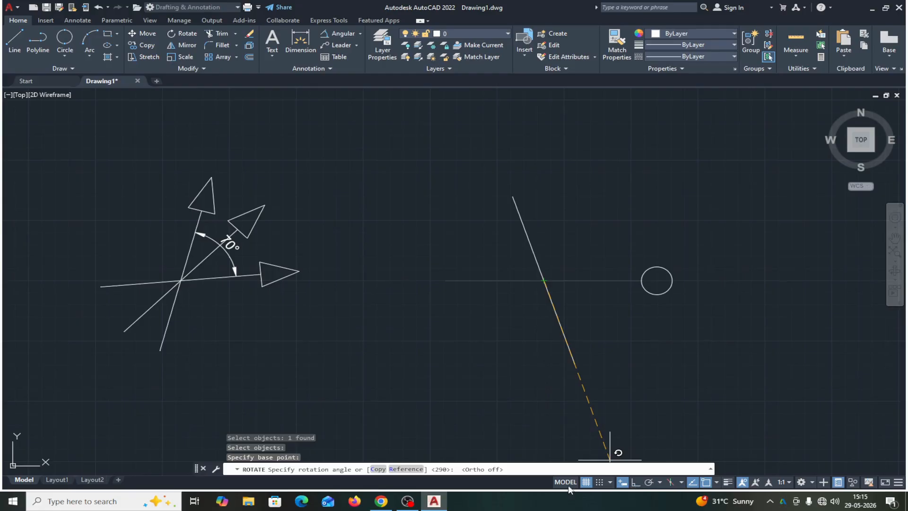
left_click(406, 469)
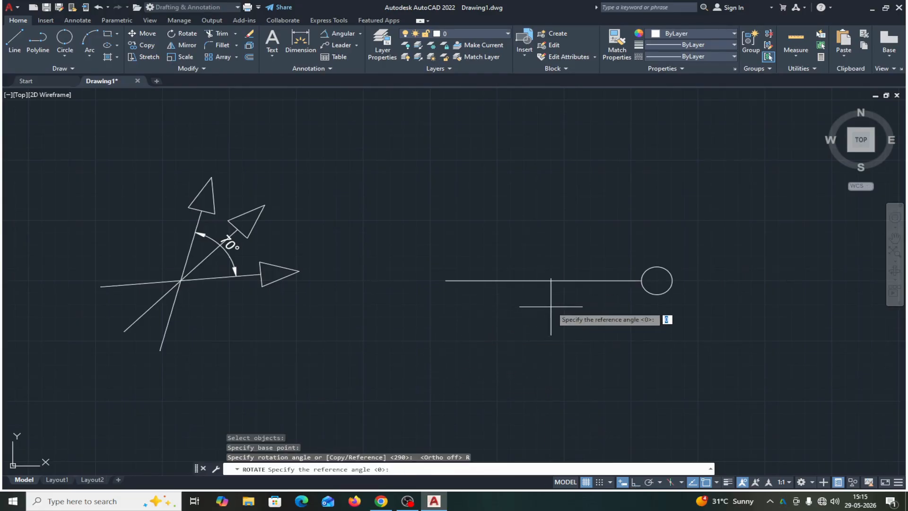
left_click(543, 280)
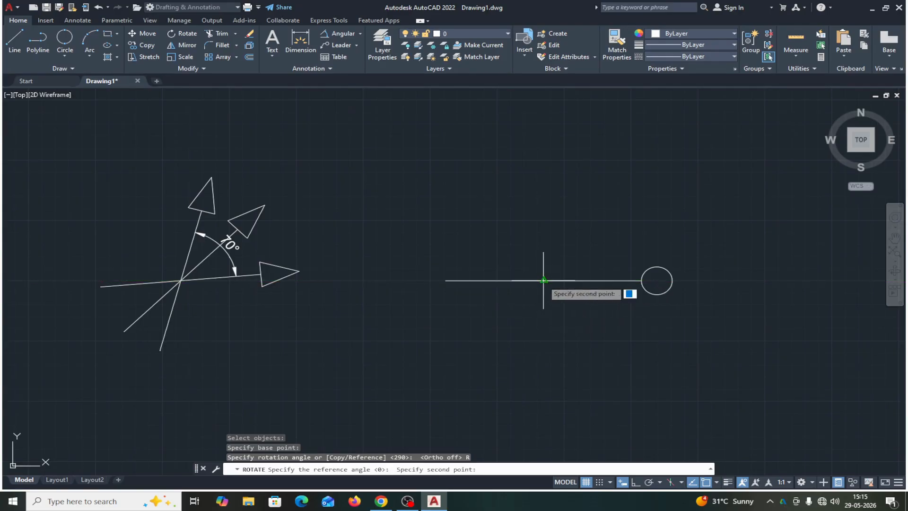
left_click(641, 281)
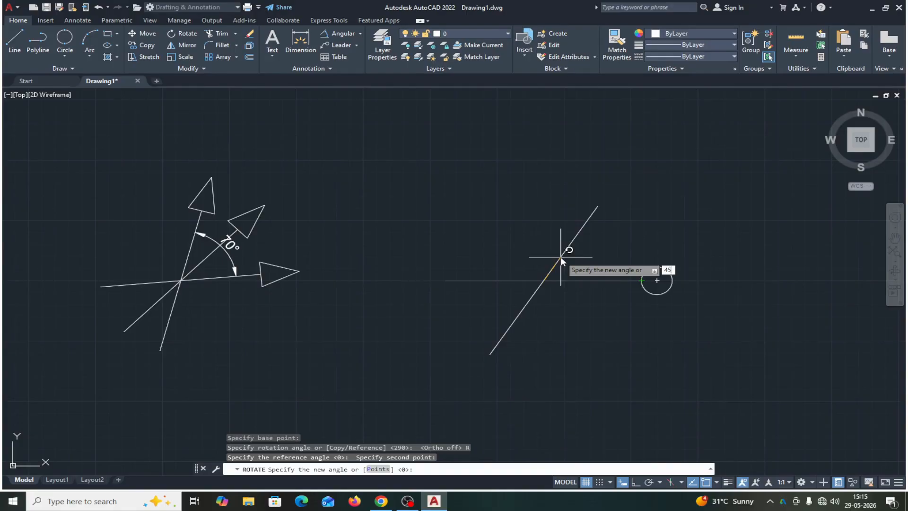
key("Return")
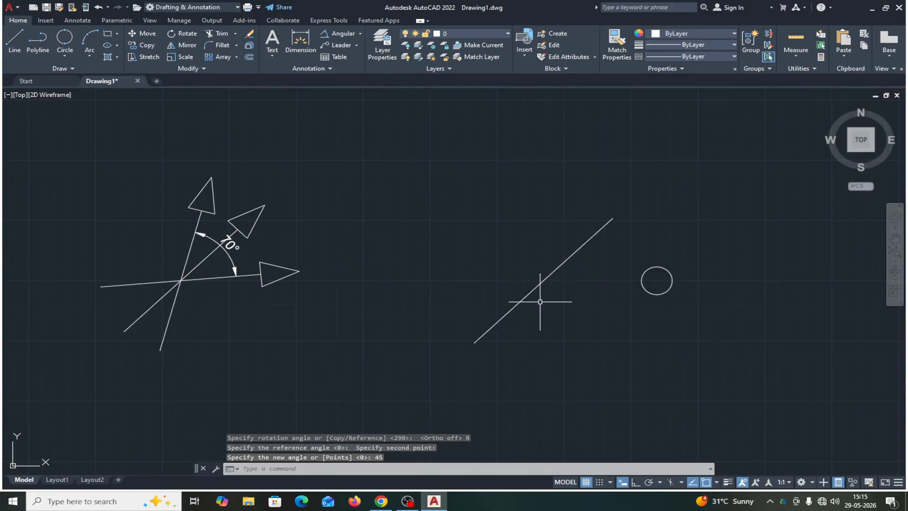
left_click(98, 8)
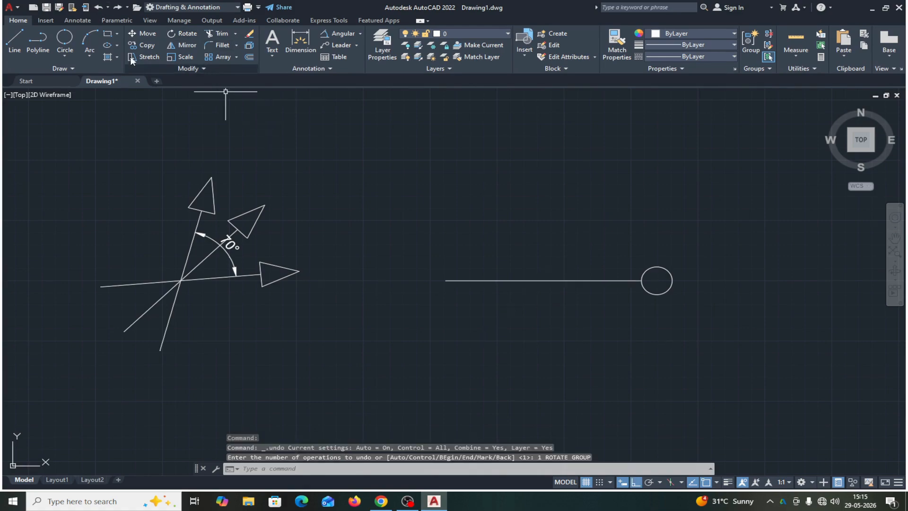
- Rotate the line and circle together about the line's midpoint to 45 degrees, using its midpoint-to-right-end direction as reference
left_click(189, 35)
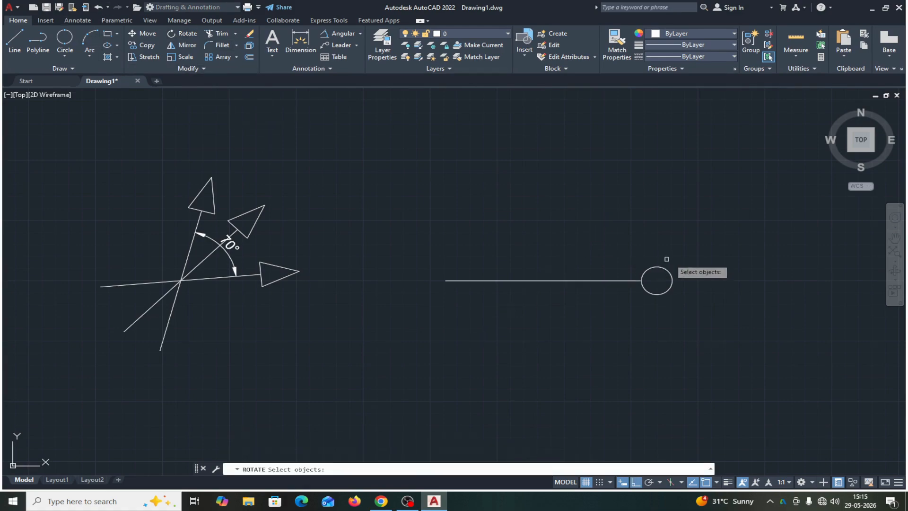
left_click(687, 259)
left_click(564, 315)
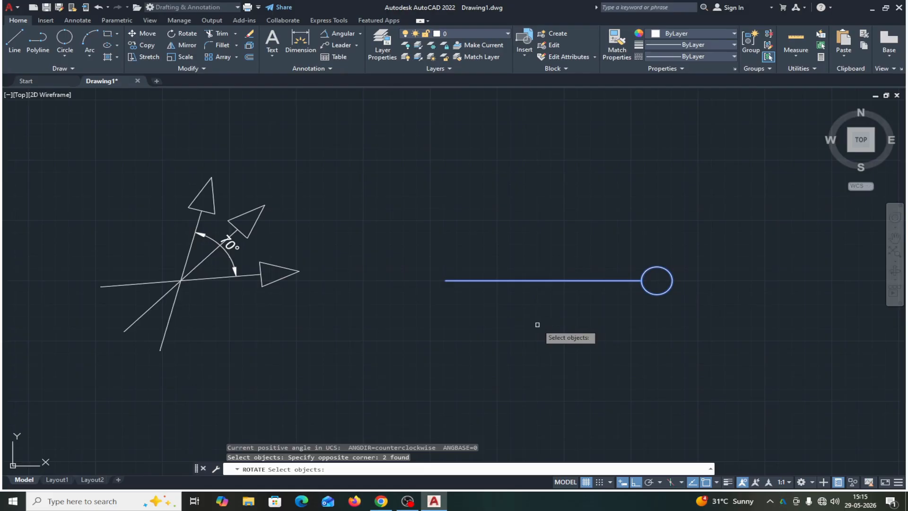
key("Return")
left_click(543, 280)
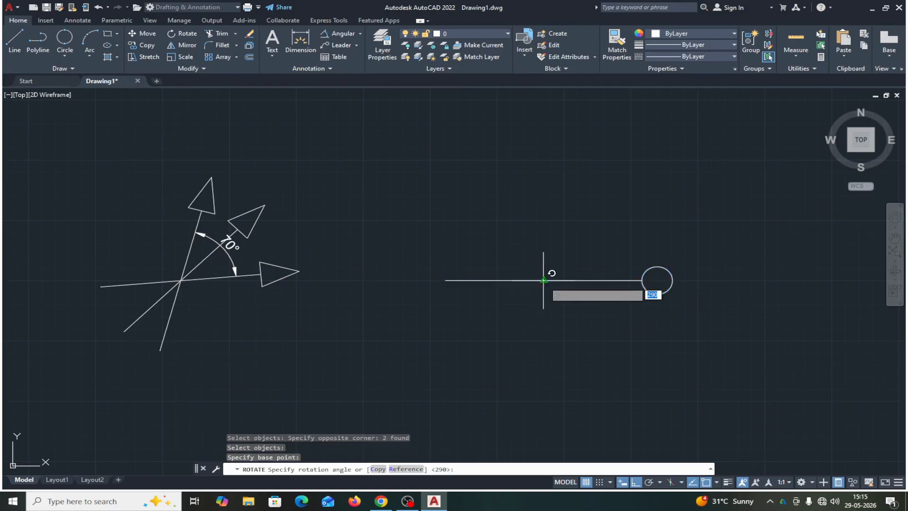
left_click(406, 469)
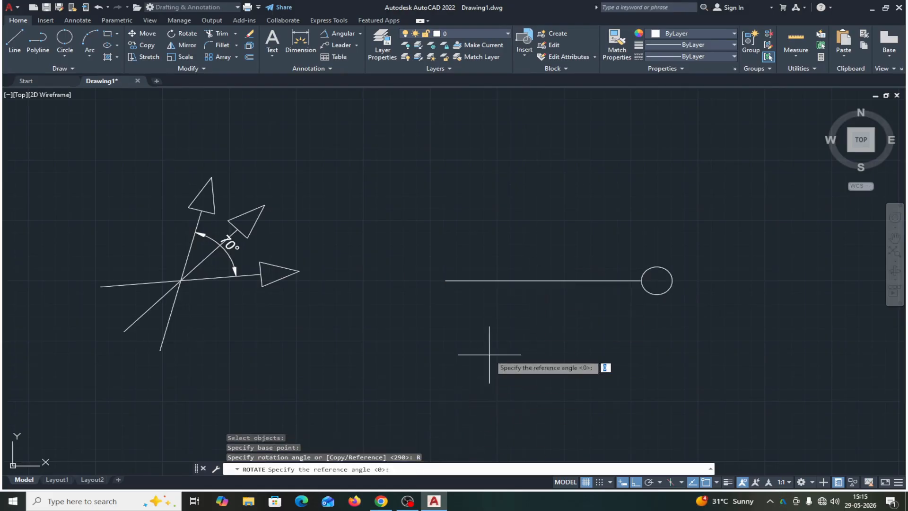
left_click(546, 280)
left_click(642, 280)
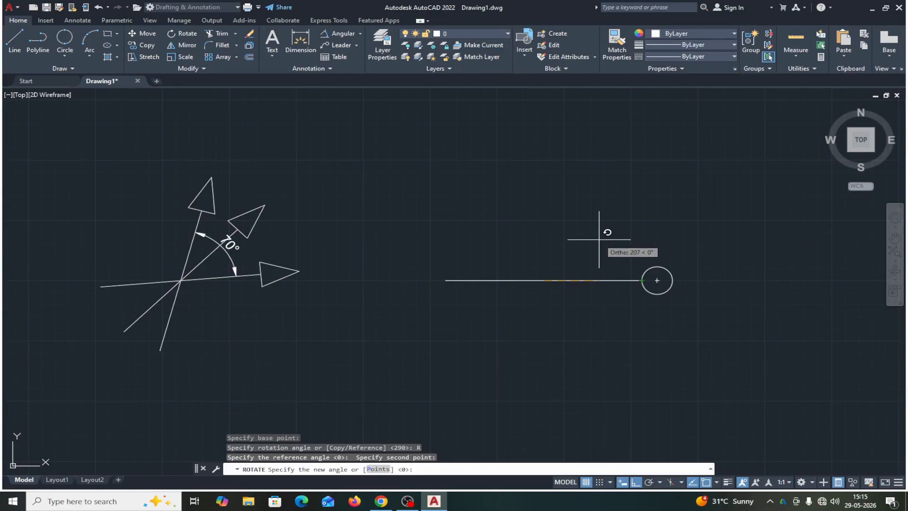
type("45")
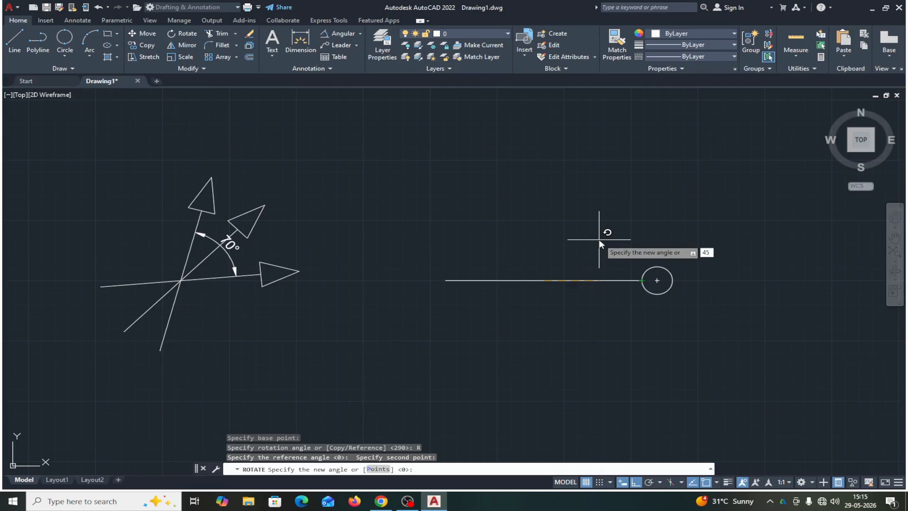
key("Return")
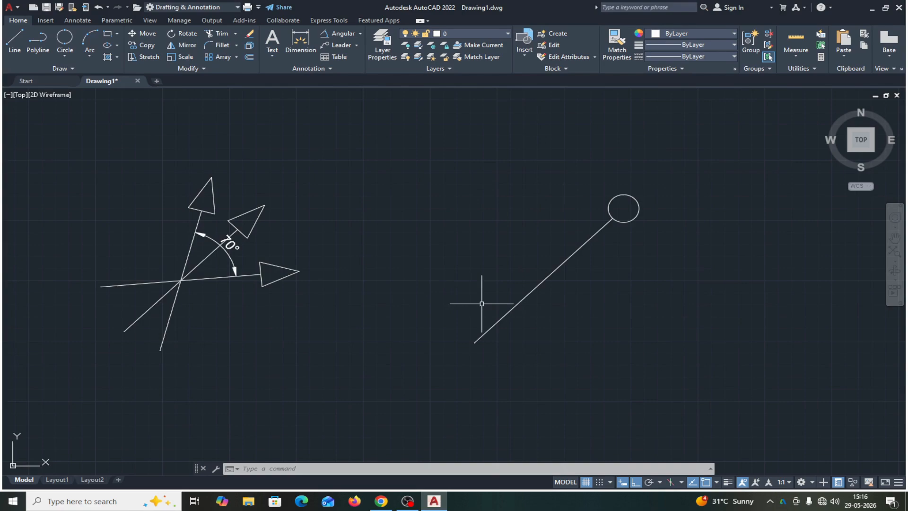
- Rotate a copy of the line and circle about the line's midpoint to 100 degrees, referencing its midpoint-to-circle-end direction, with Ortho off
left_click(183, 33)
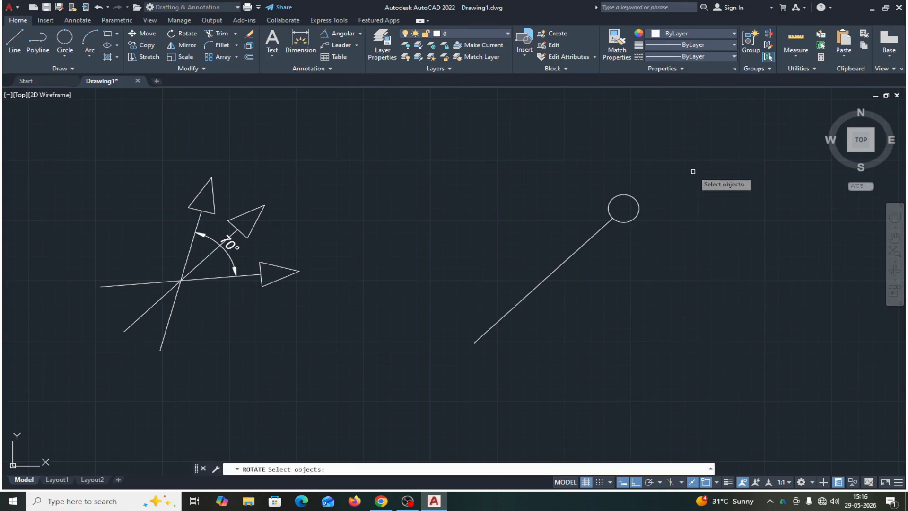
left_click(696, 153)
left_click(472, 363)
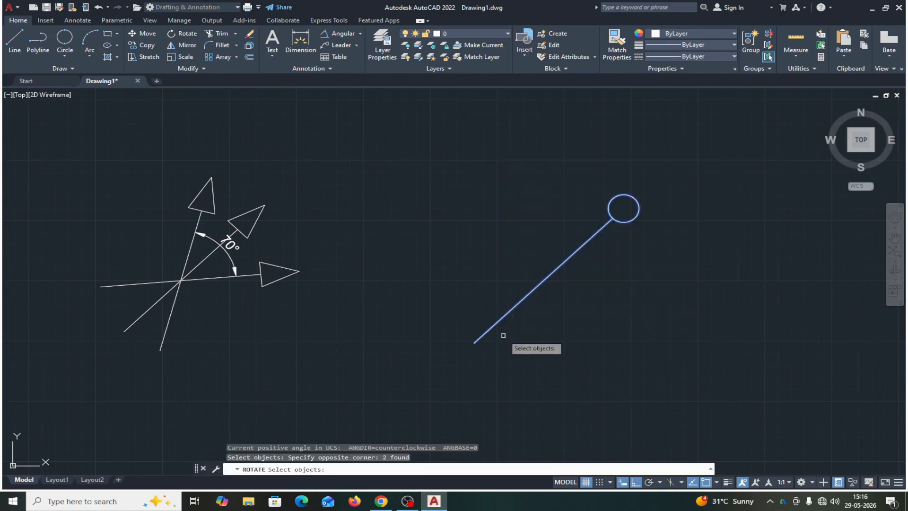
key("Return")
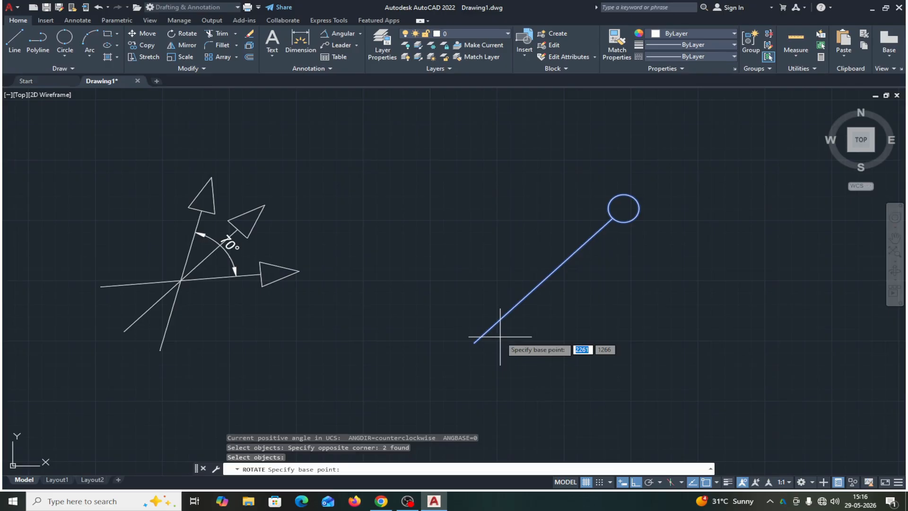
left_click(544, 280)
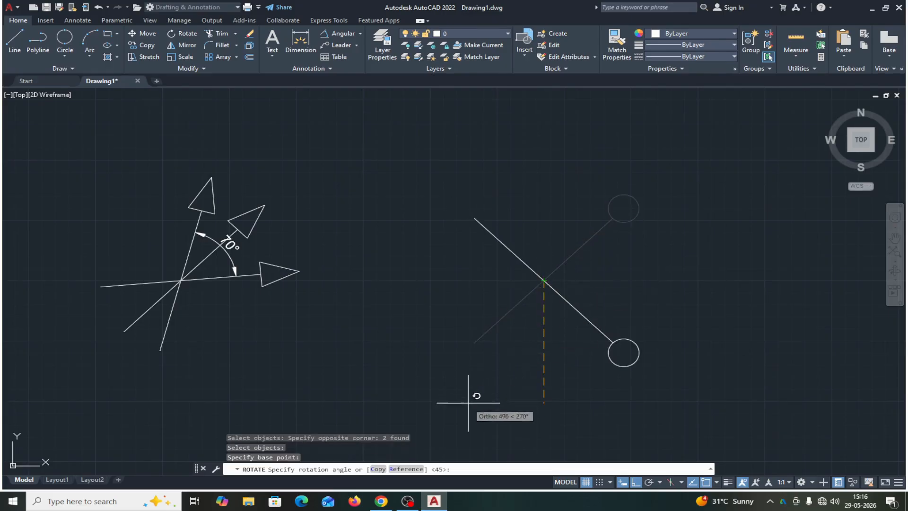
left_click(379, 470)
left_click(403, 469)
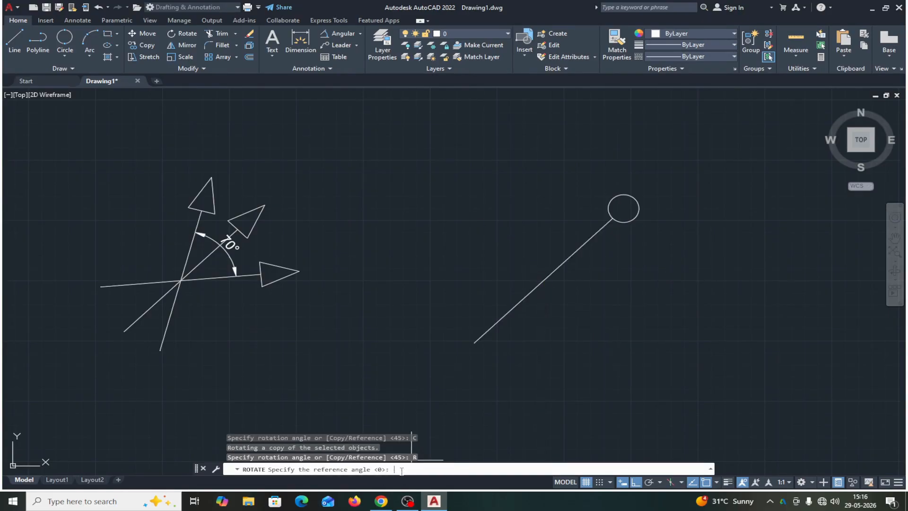
left_click(543, 281)
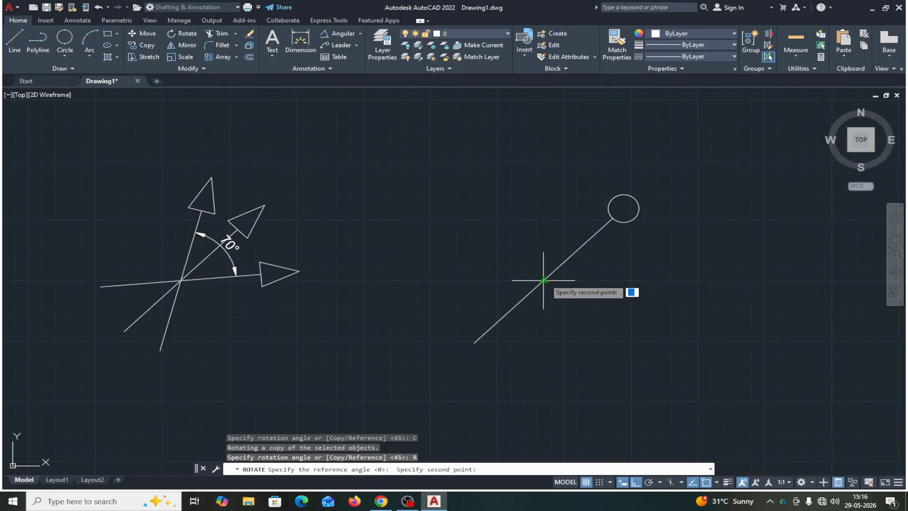
left_click(613, 218)
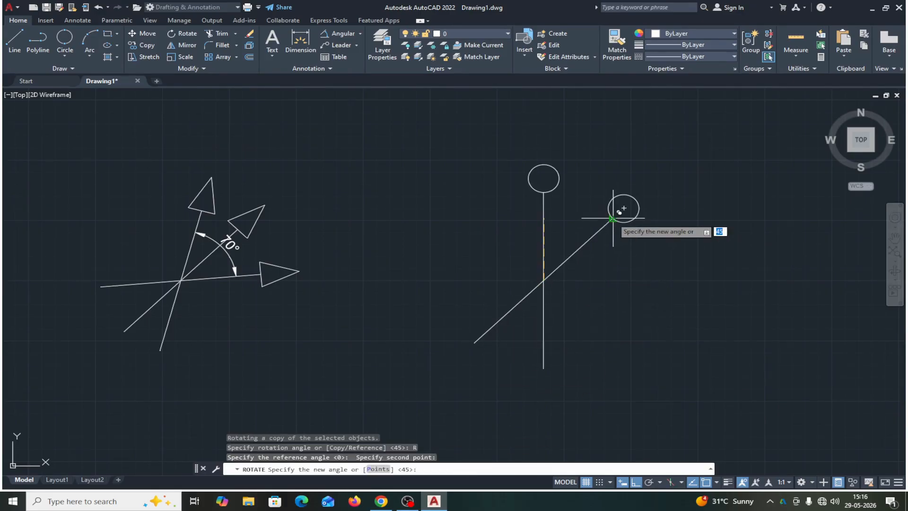
left_click(636, 482)
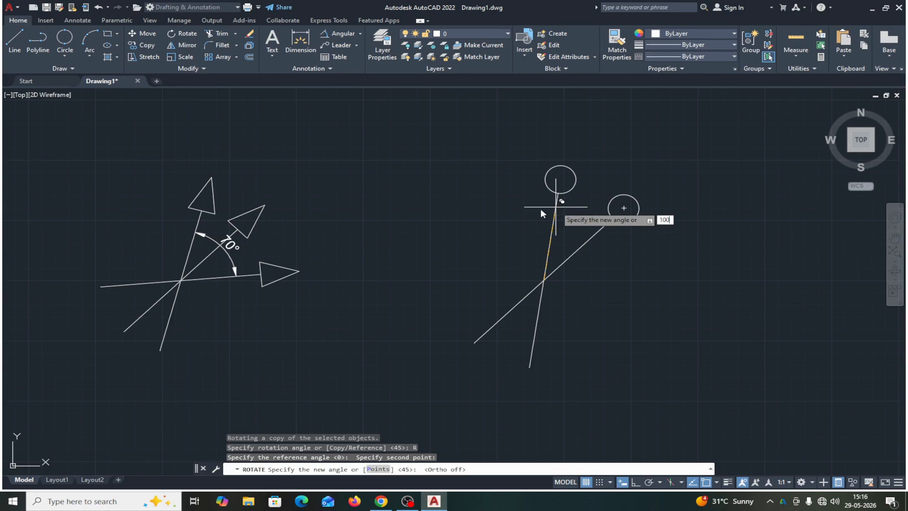
key("Return")
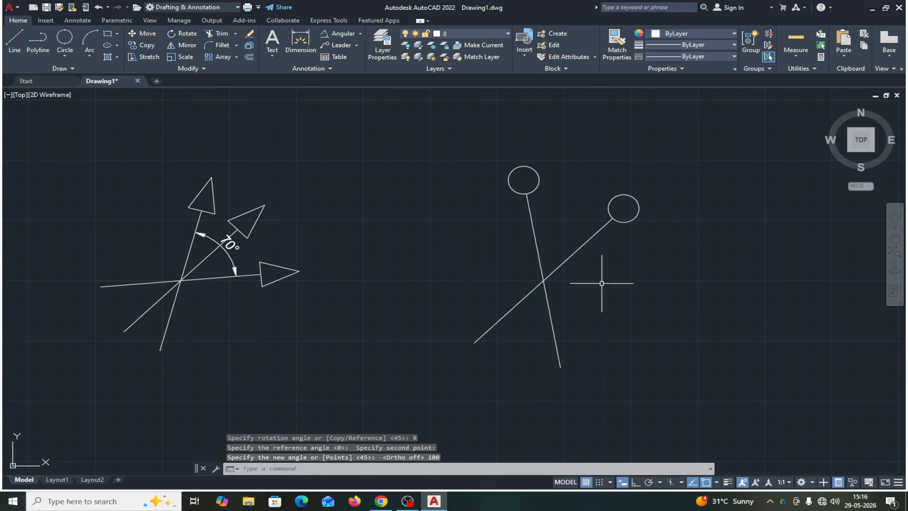
- Draw a horizontal line from the crossing point of the two circle-ended lines toward the right, with Ortho on
left_click(15, 43)
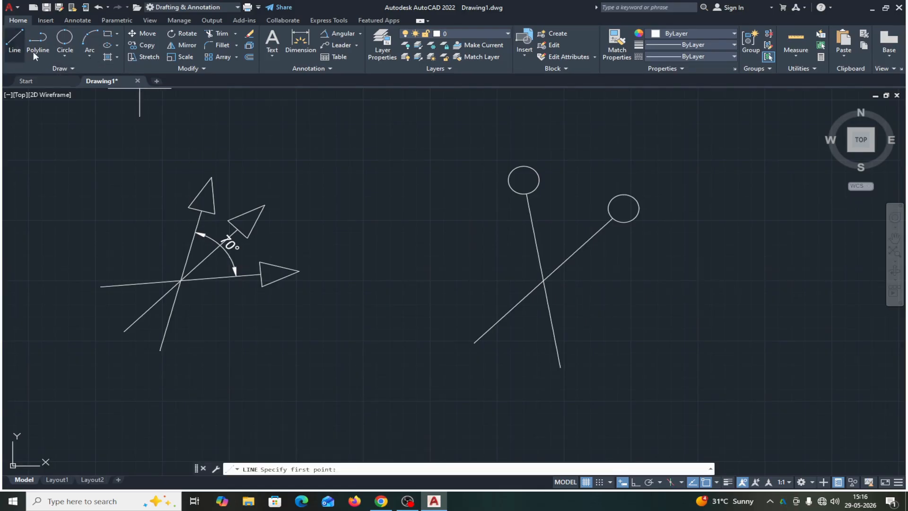
left_click(544, 280)
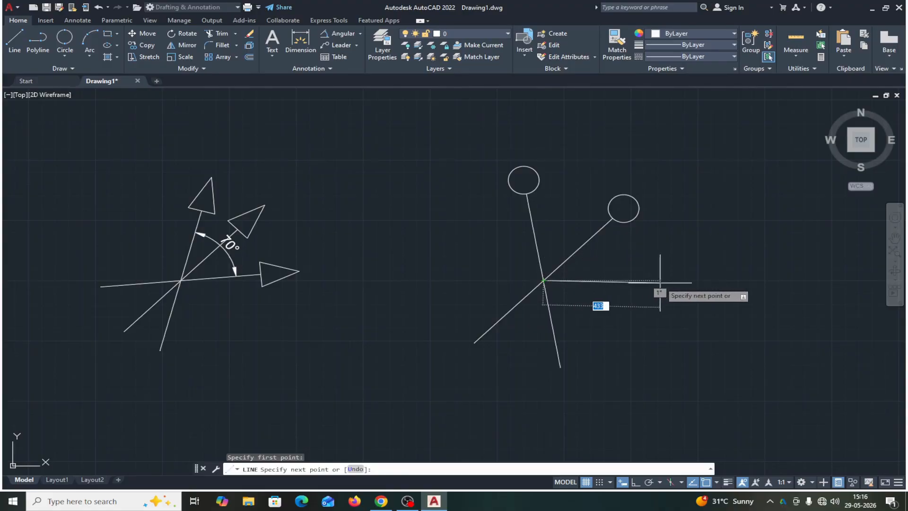
left_click(636, 482)
left_click(678, 284)
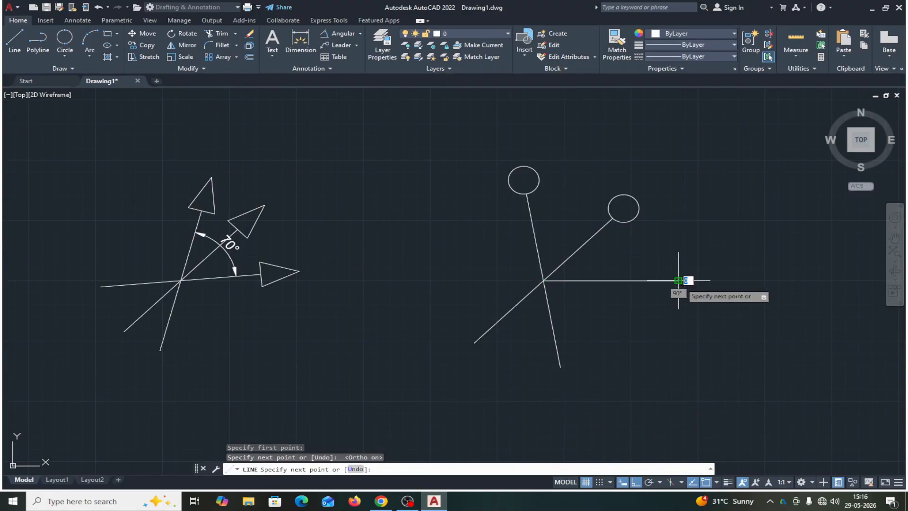
key("Return")
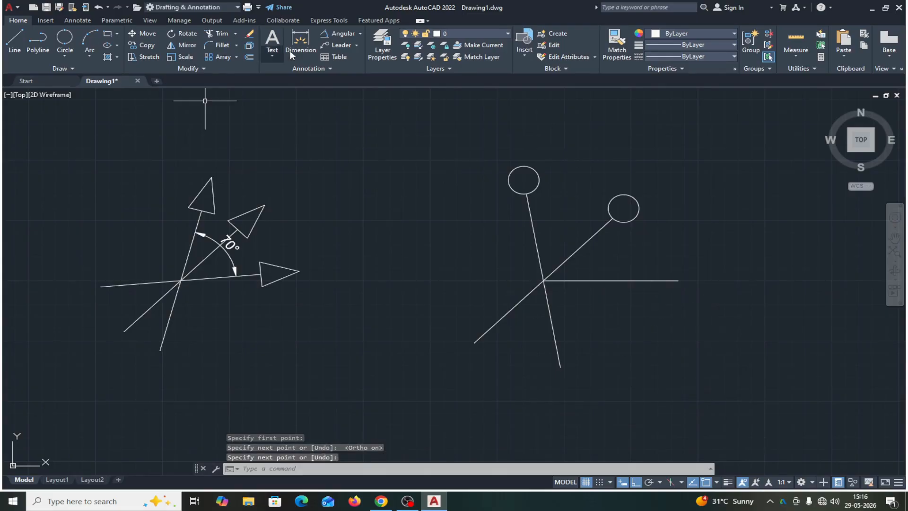
- Add an angular dimension between the rotated copy's line and the horizontal line, placed to the upper right of their crossing point
left_click(337, 33)
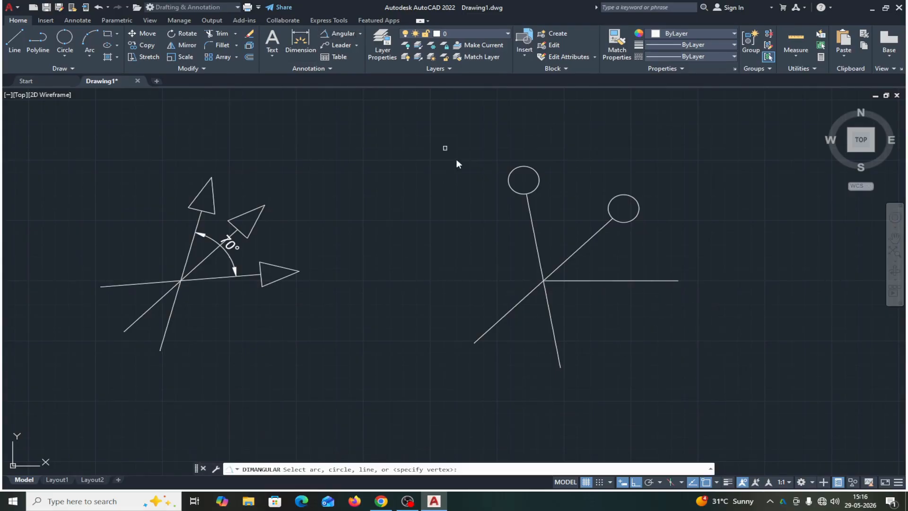
left_click(538, 251)
left_click(573, 281)
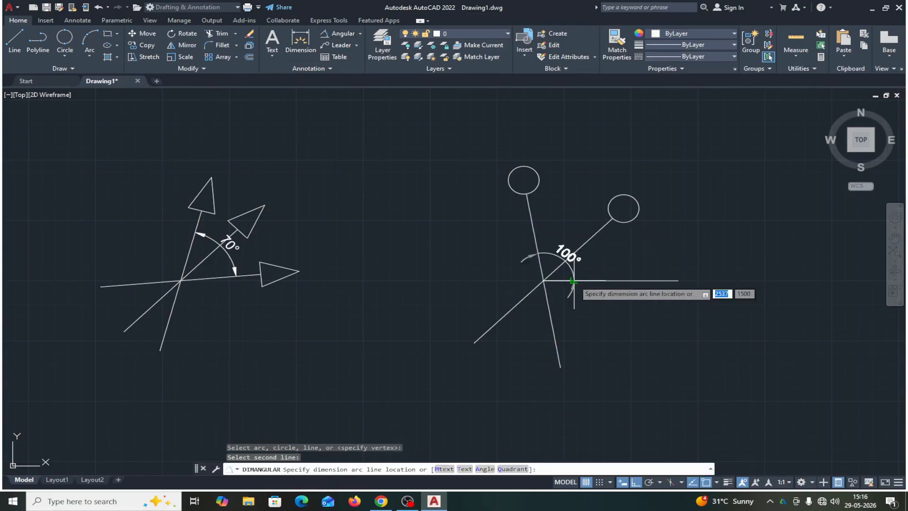
left_click(595, 257)
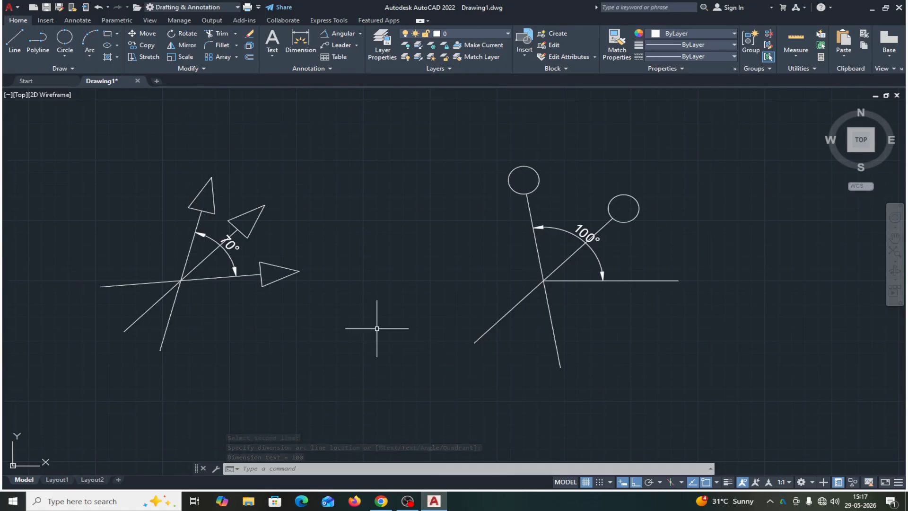
- Copy the 45-degree line and its circle straight down by about 660 units, using the line's midpoint as base point
mouse_move(377, 329)
middle_mouse_down()
mouse_move(356, 265)
mouse_move(363, 171)
middle_mouse_up()
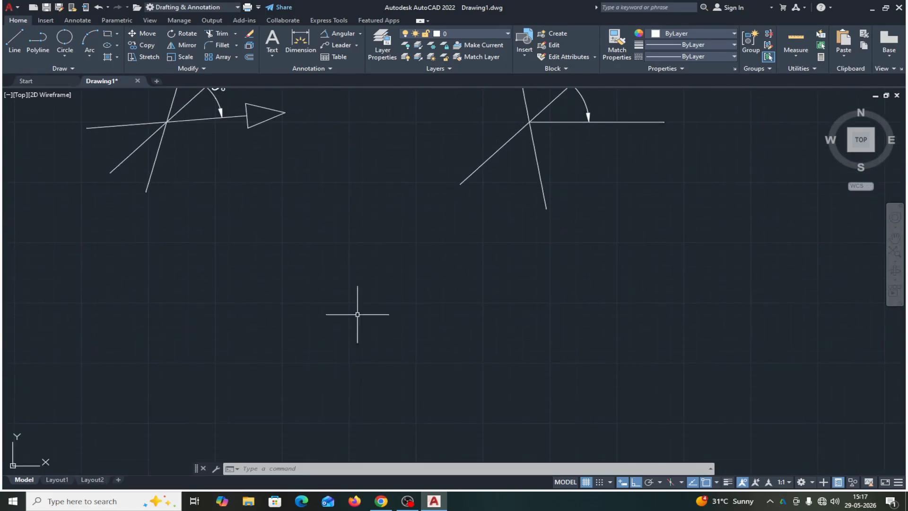
middle_click_drag(406, 230, 335, 320)
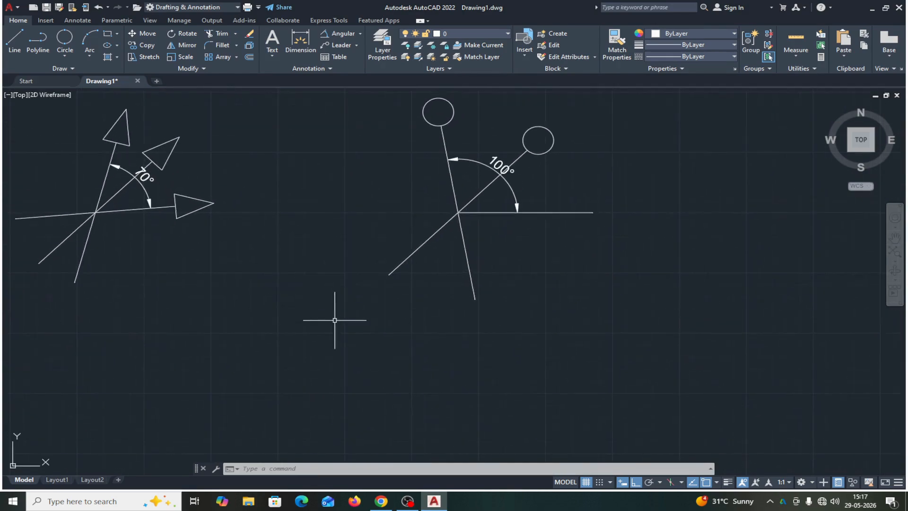
left_click(153, 45)
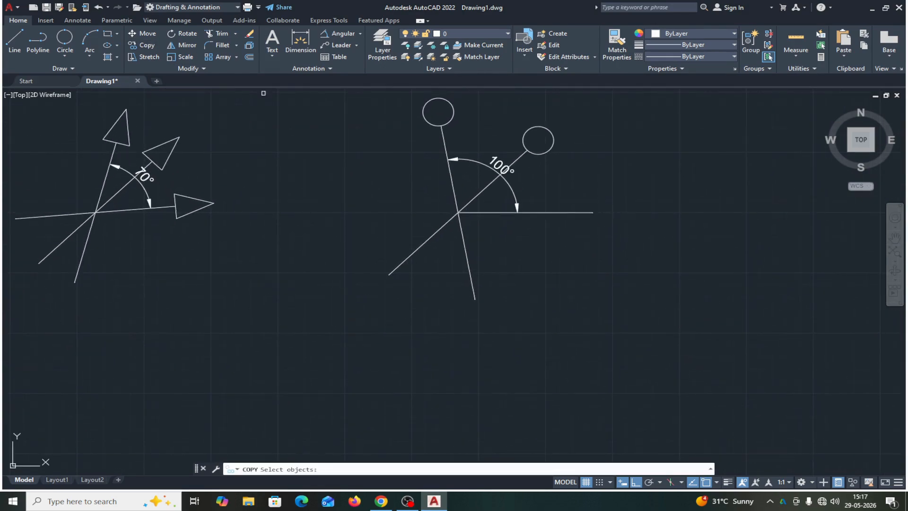
left_click(594, 138)
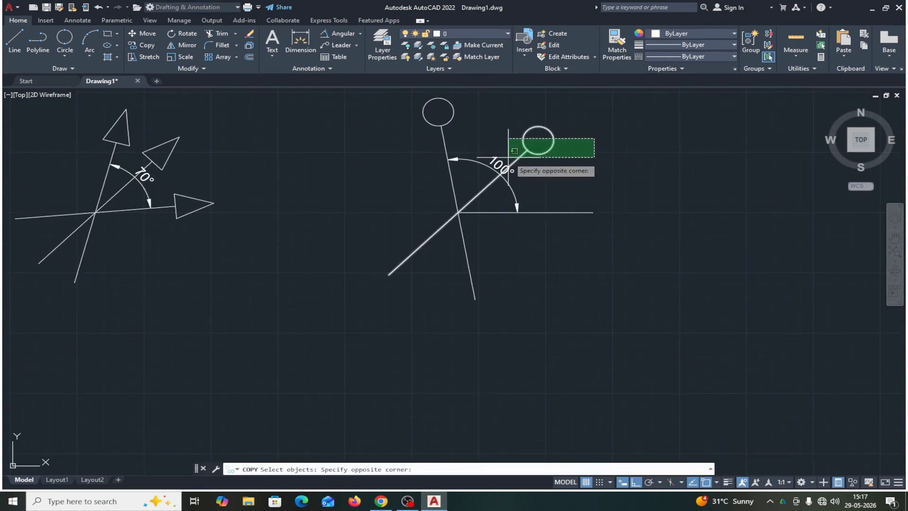
left_click(526, 155)
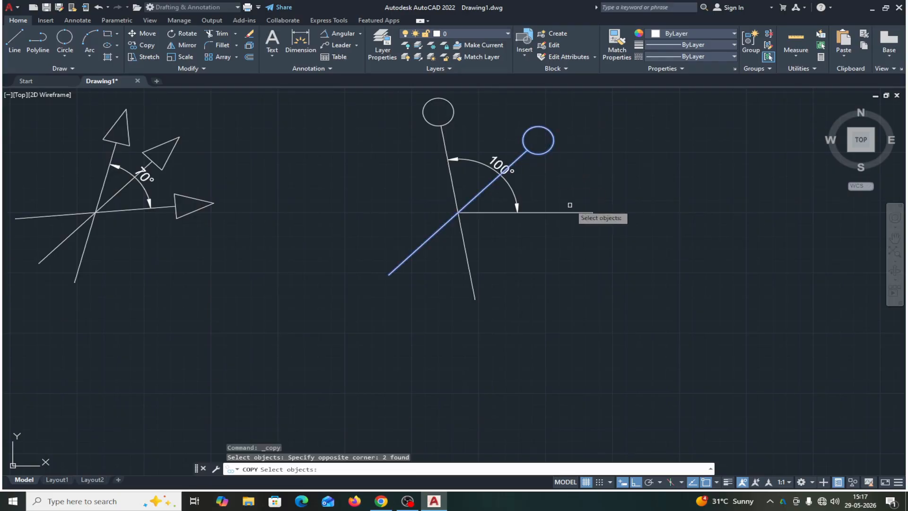
key("Return")
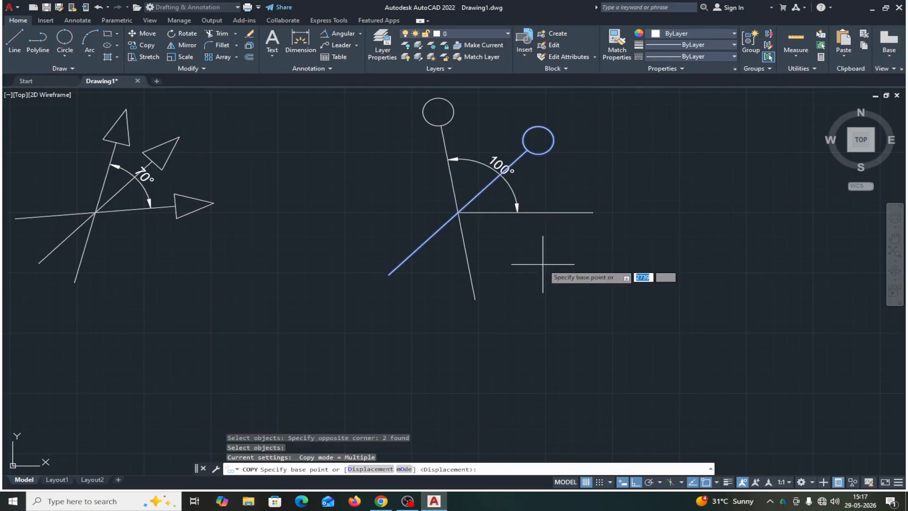
left_click(458, 212)
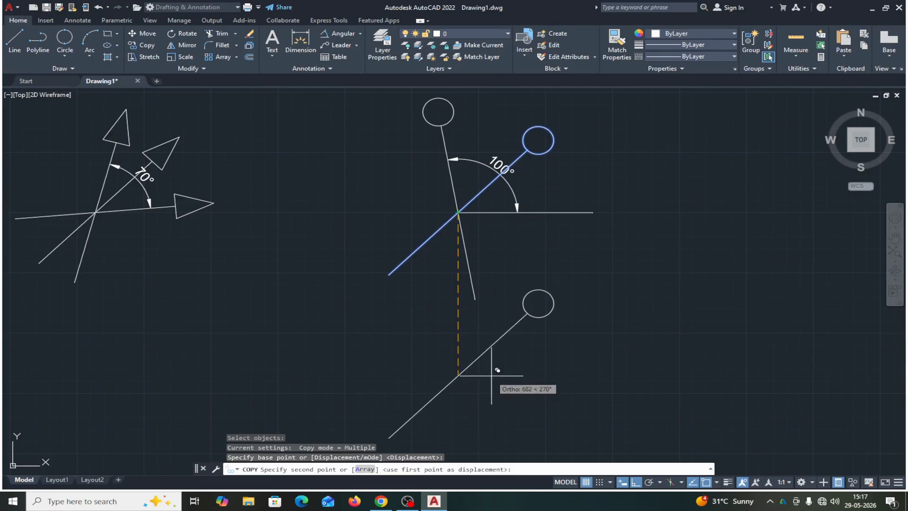
left_click(533, 371)
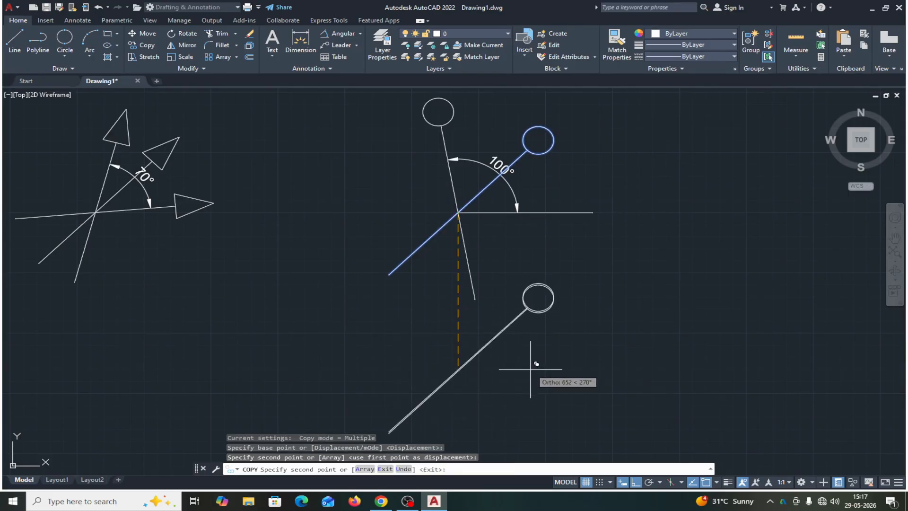
key("Return")
- Delete the upper figure: both circle-ended lines with their circles, the horizontal line and the 100° dimension
left_click(593, 129)
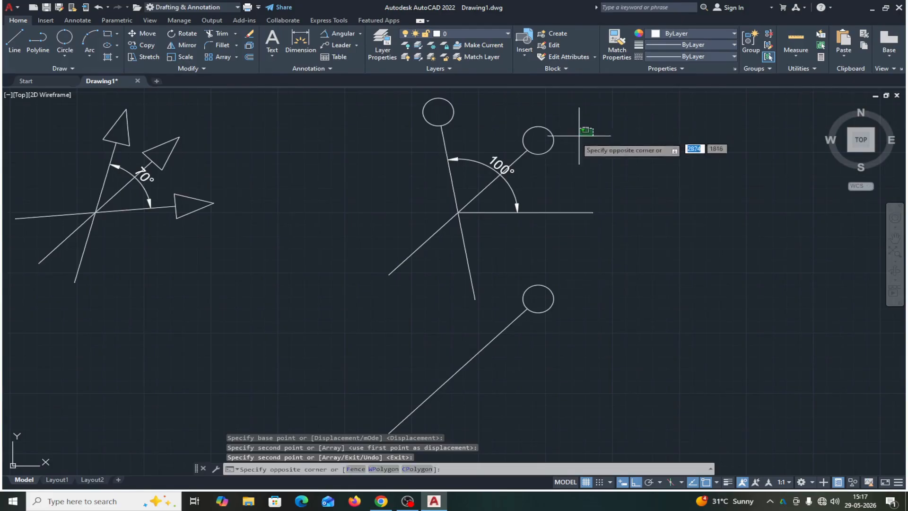
left_click(385, 228)
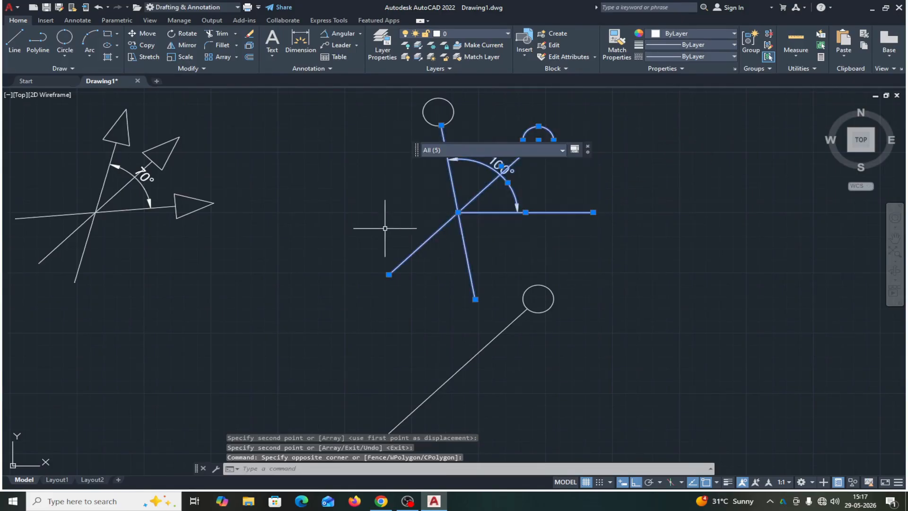
key("Delete")
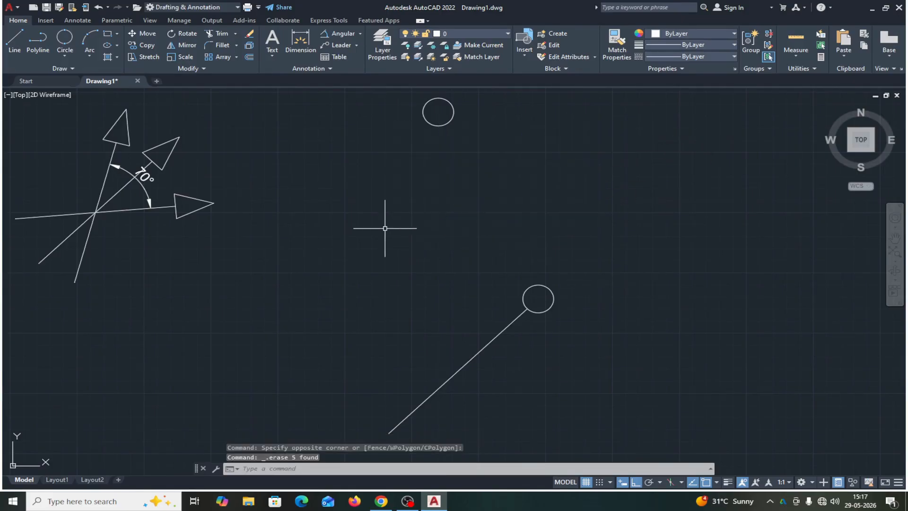
left_click(440, 127)
key("Delete")
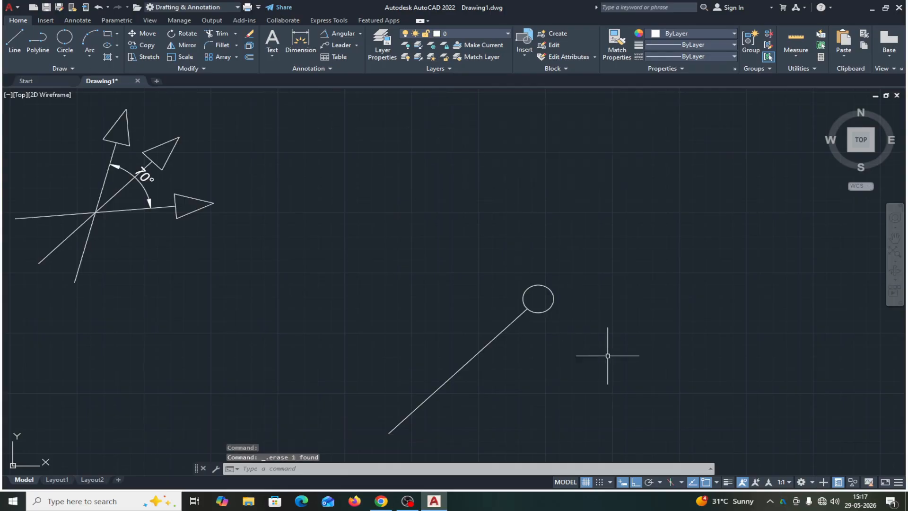
- With Ortho off, draw a slanted line from the midpoint of the circle-ended line toward the upper left
mouse_move(604, 357)
middle_mouse_down()
mouse_move(594, 290)
mouse_move(572, 246)
middle_mouse_up()
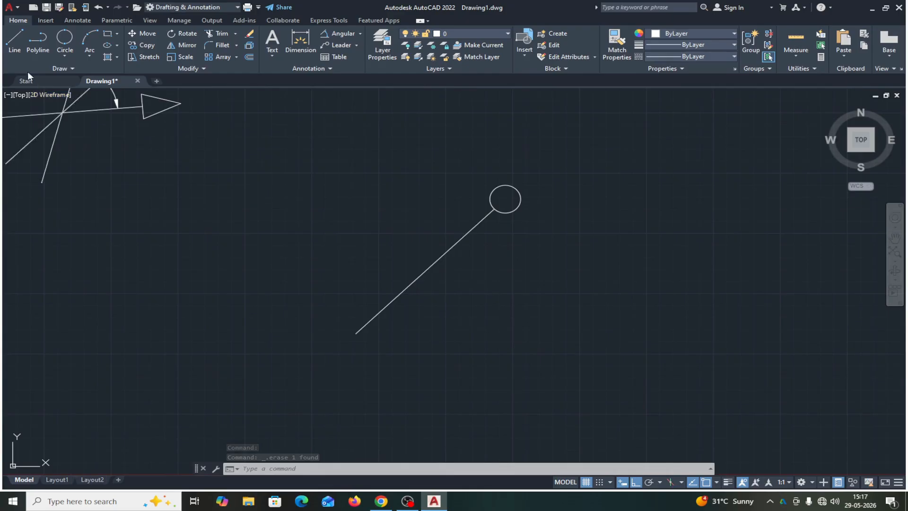
left_click(15, 43)
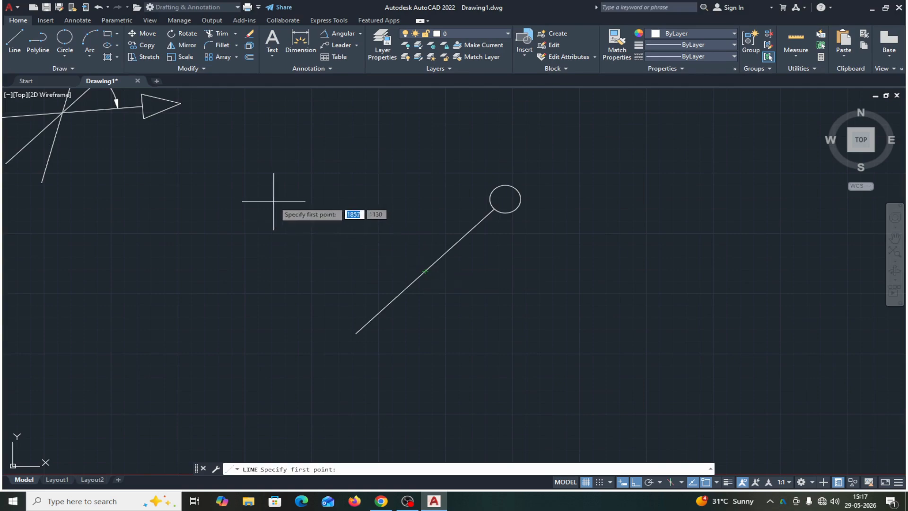
left_click(636, 482)
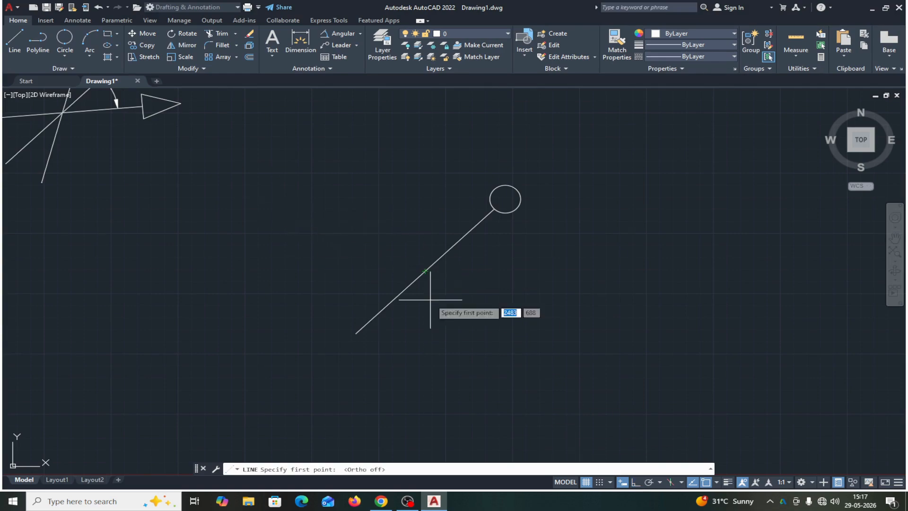
left_click(424, 270)
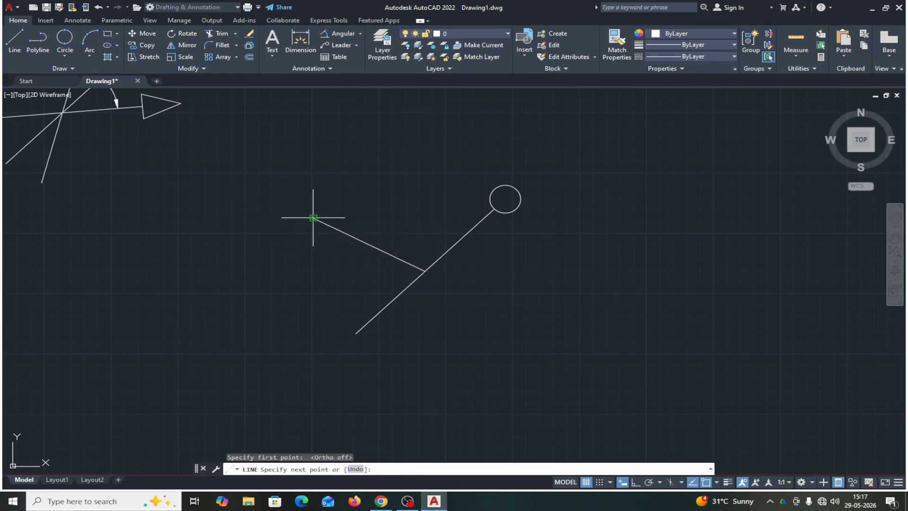
left_click(313, 217)
key("Return")
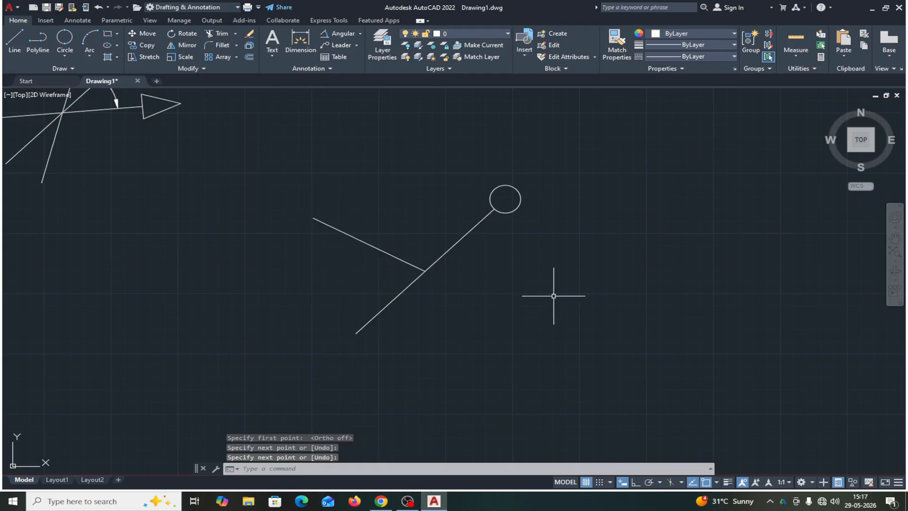
- Try a Reference rotation of the line and circle about the midpoint, from the circle end onto the slanted line, and undo it
left_click(190, 34)
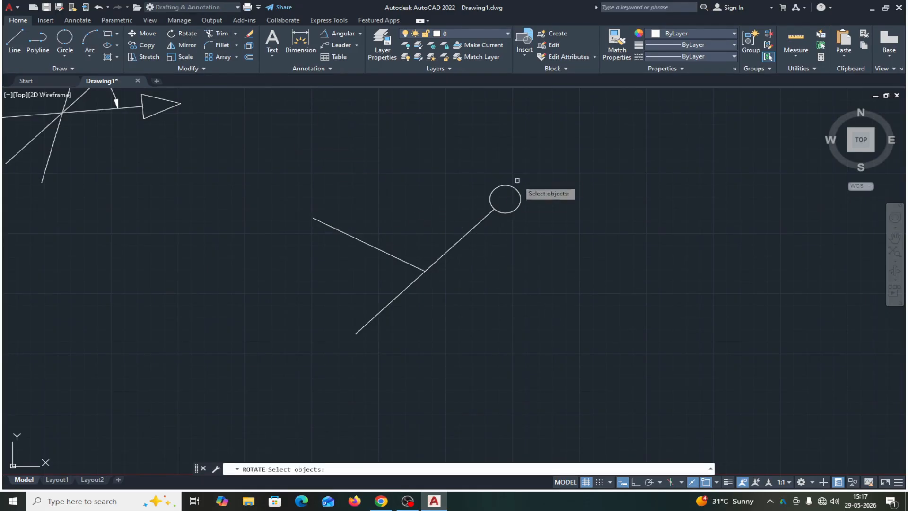
left_click(532, 173)
left_click(474, 231)
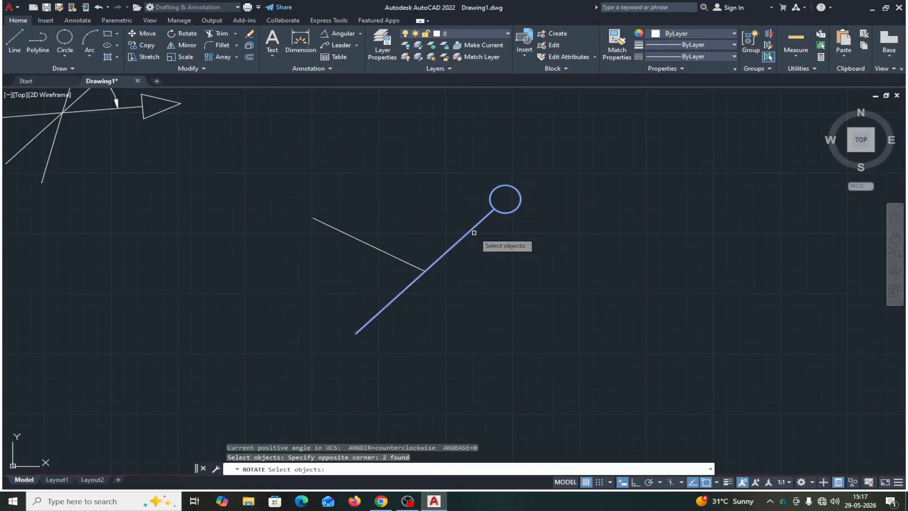
key("Return")
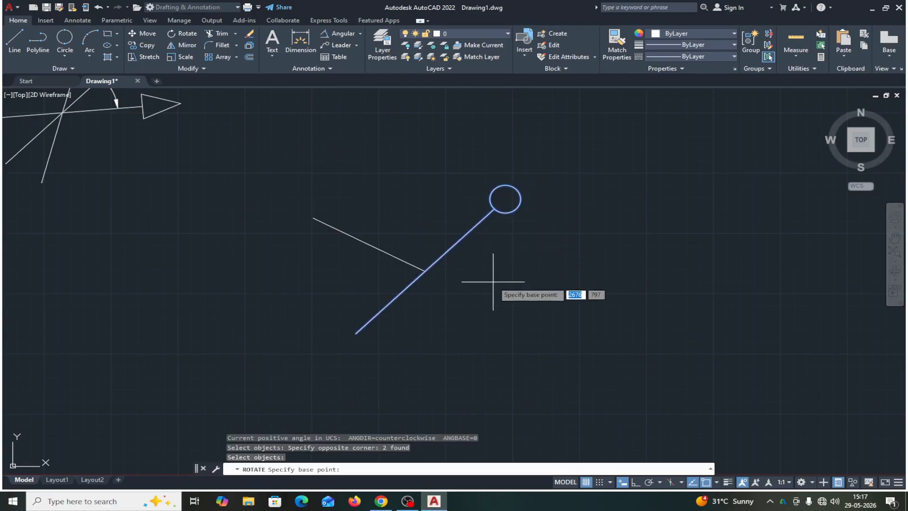
left_click(425, 271)
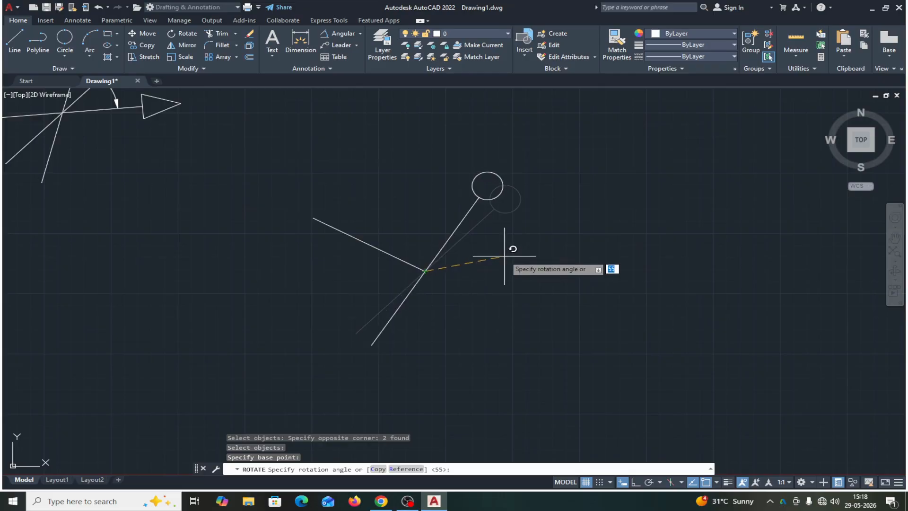
left_click(405, 469)
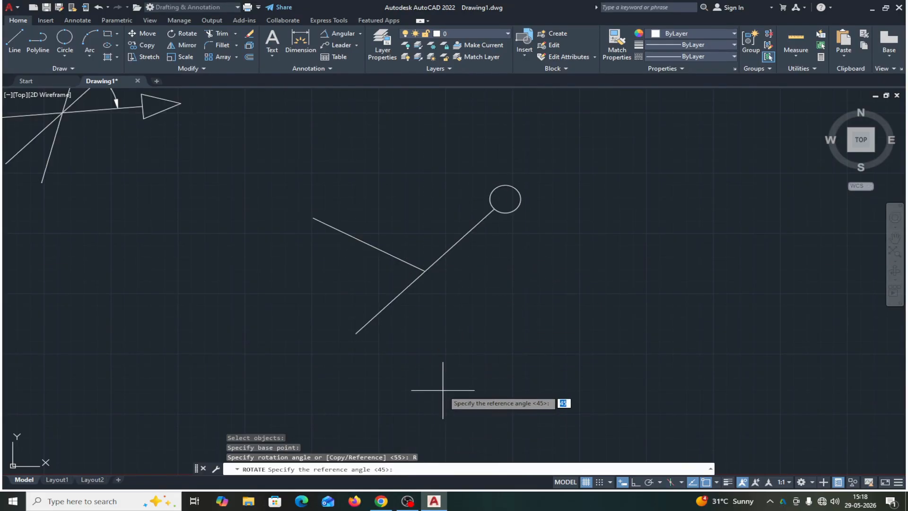
left_click(425, 271)
left_click(494, 208)
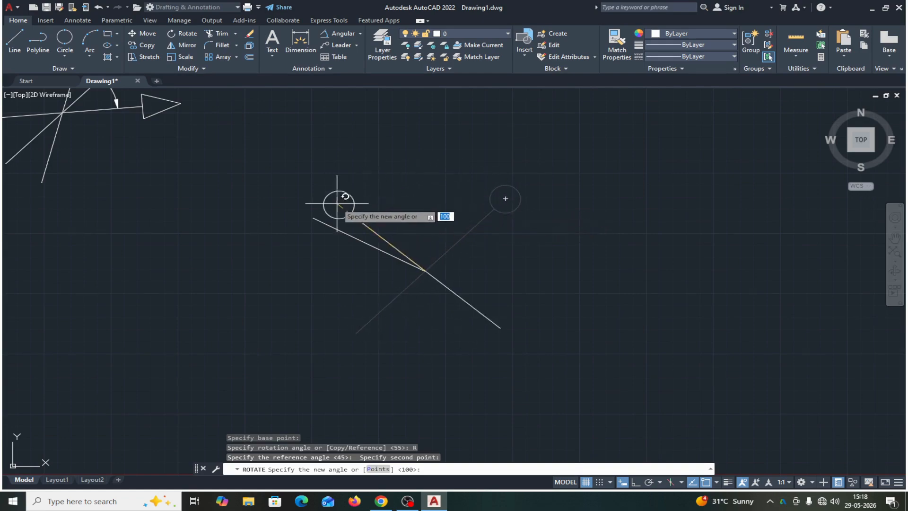
left_click(308, 217)
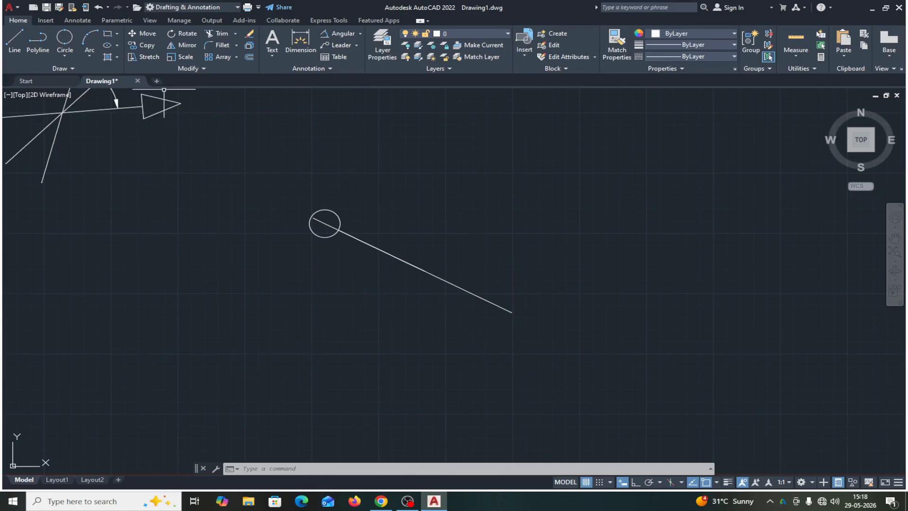
left_click(97, 7)
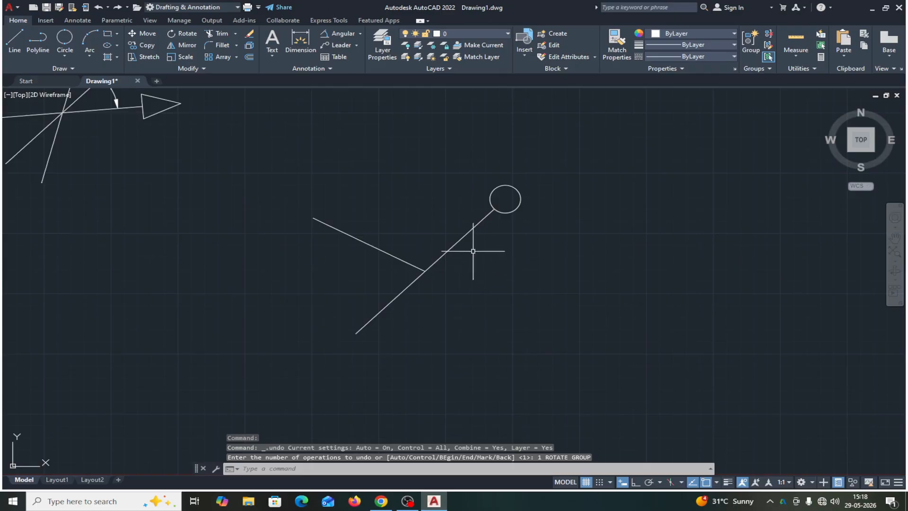
- Move the line and its circle about 570 units toward the lower right, away from the slanted line, using the line's midpoint as base point
left_click(145, 33)
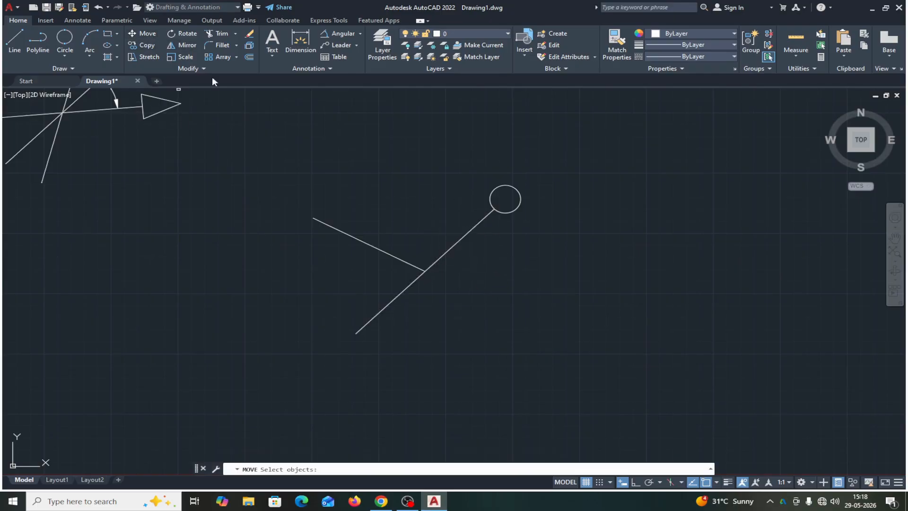
left_click(537, 152)
left_click(480, 226)
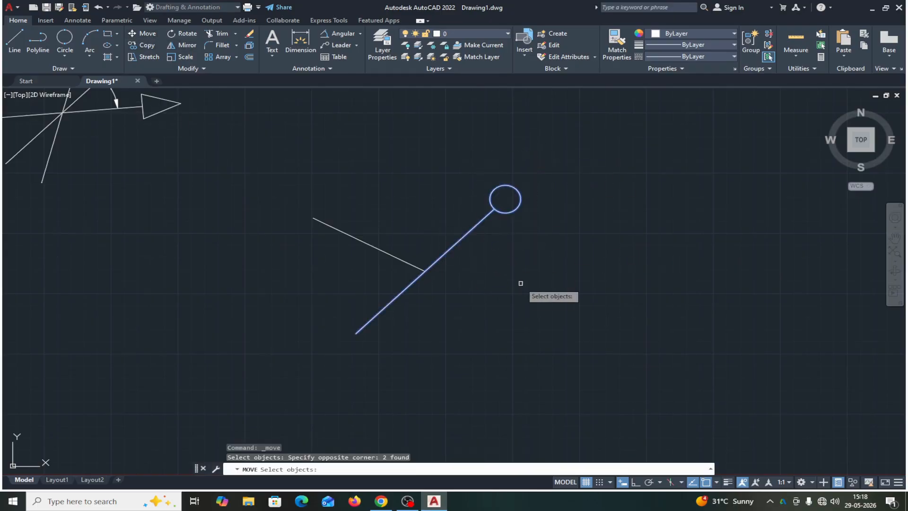
key("Return")
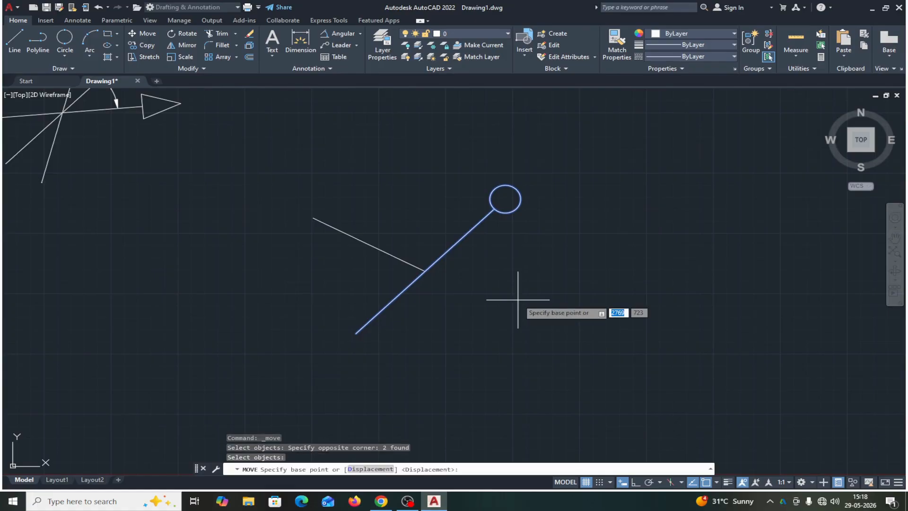
left_click(425, 271)
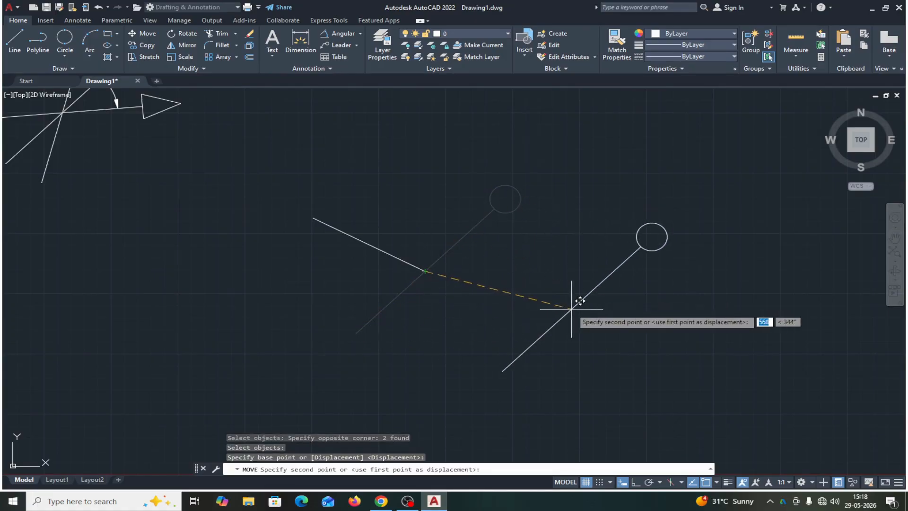
left_click(571, 310)
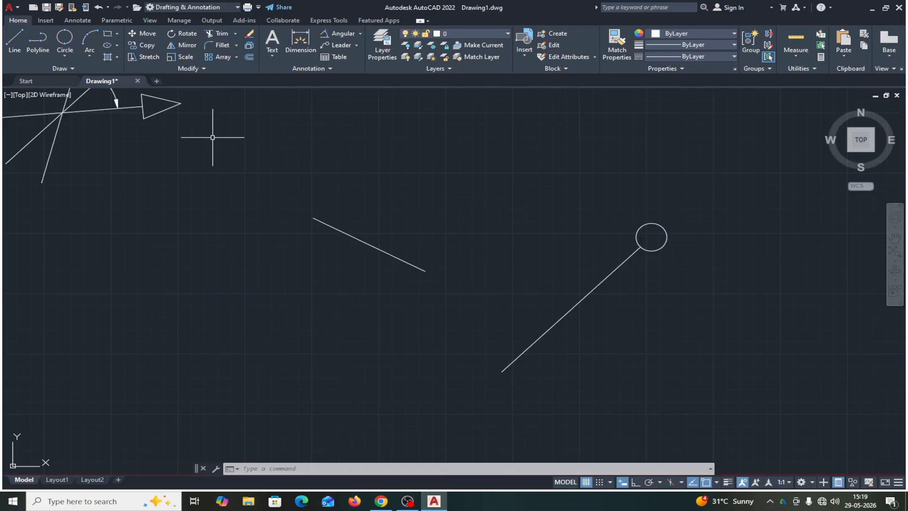
- Rotate the line and circle about its midpoint by Reference from midpoint to circle end, using Points along the slanted line, upper to lower end
type("RO")
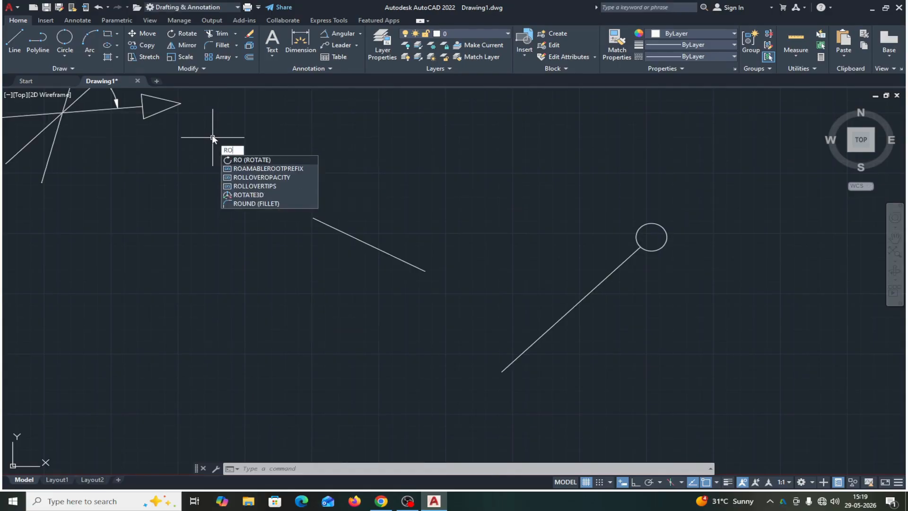
key("Return")
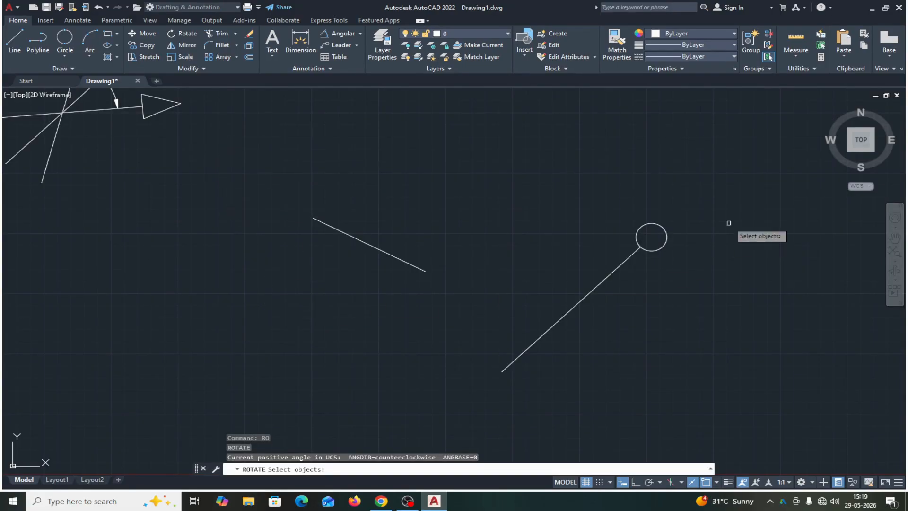
left_click(711, 190)
left_click(564, 325)
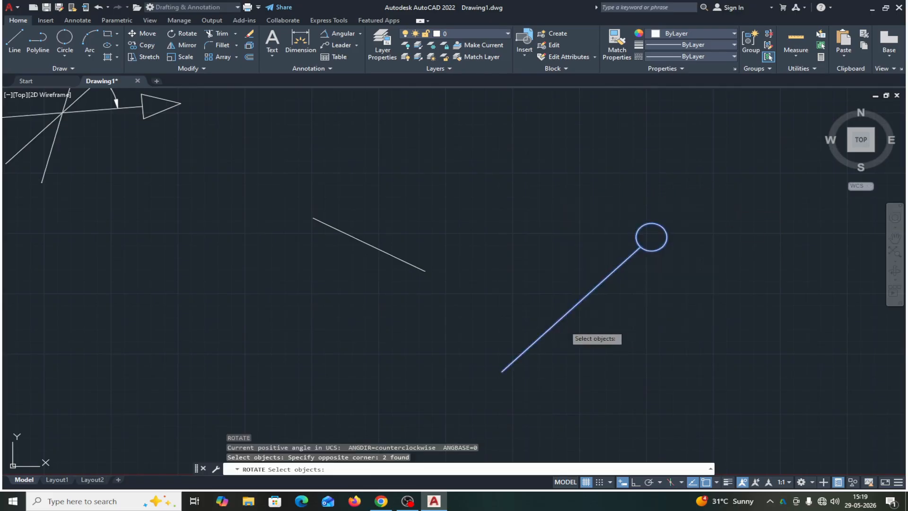
key("Return")
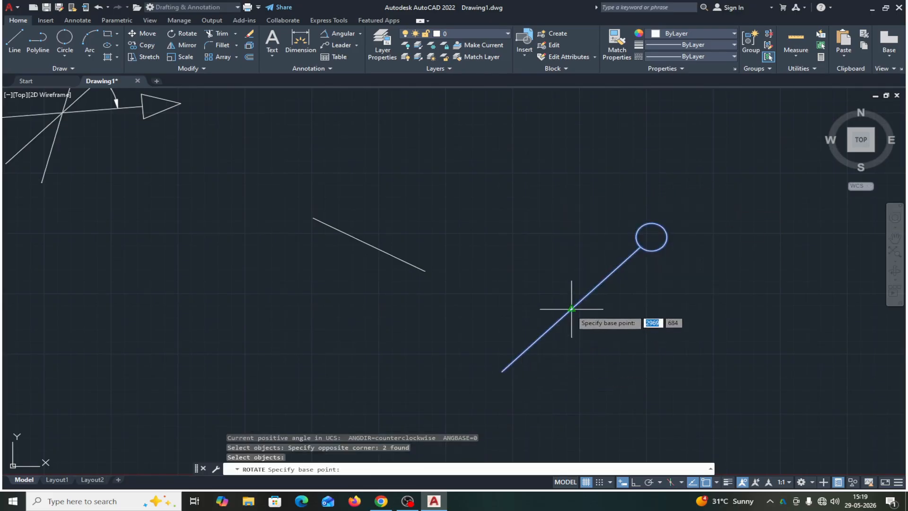
left_click(572, 309)
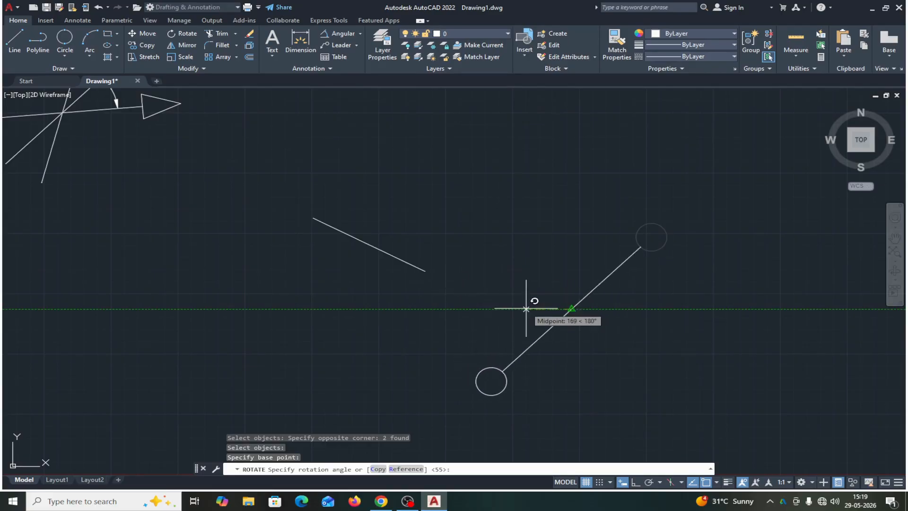
left_click(406, 469)
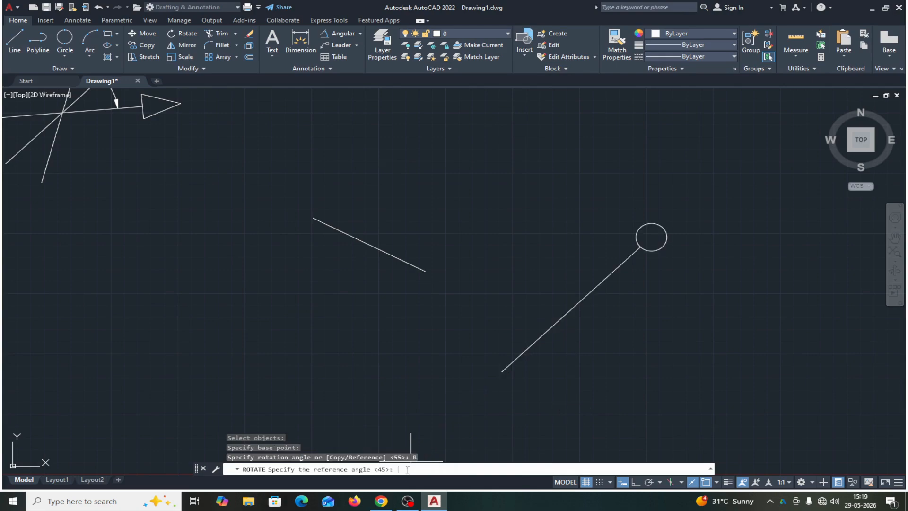
left_click(571, 308)
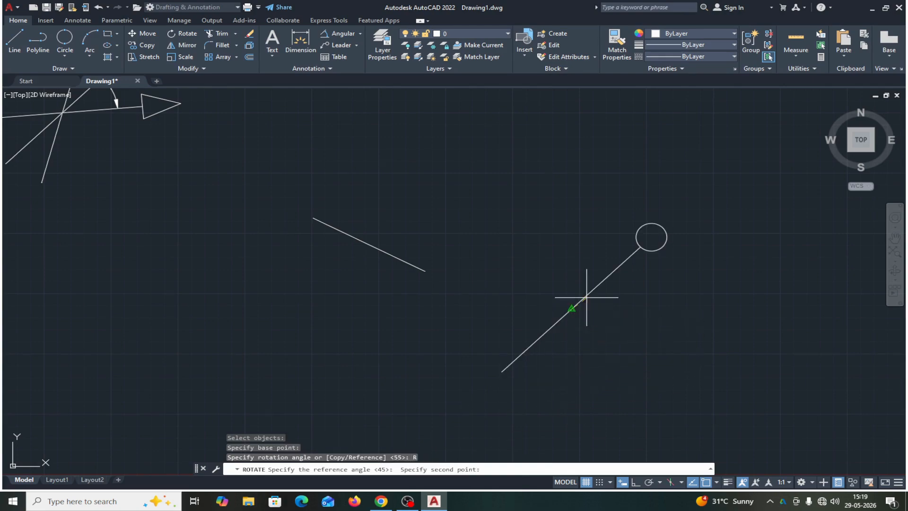
left_click(640, 247)
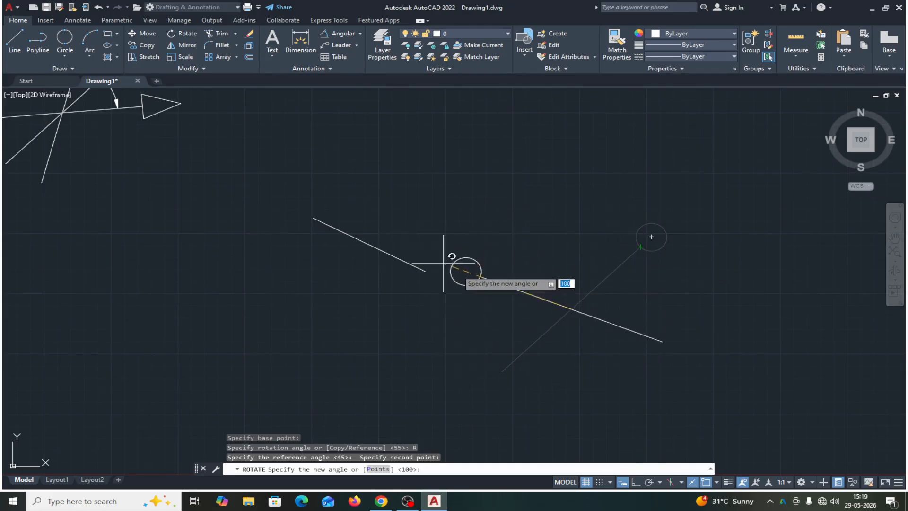
left_click(378, 469)
left_click(313, 218)
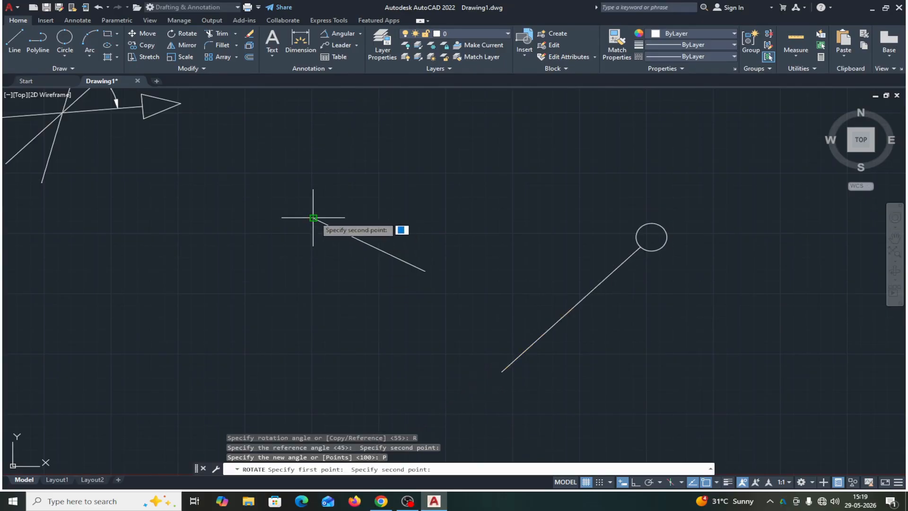
left_click(427, 272)
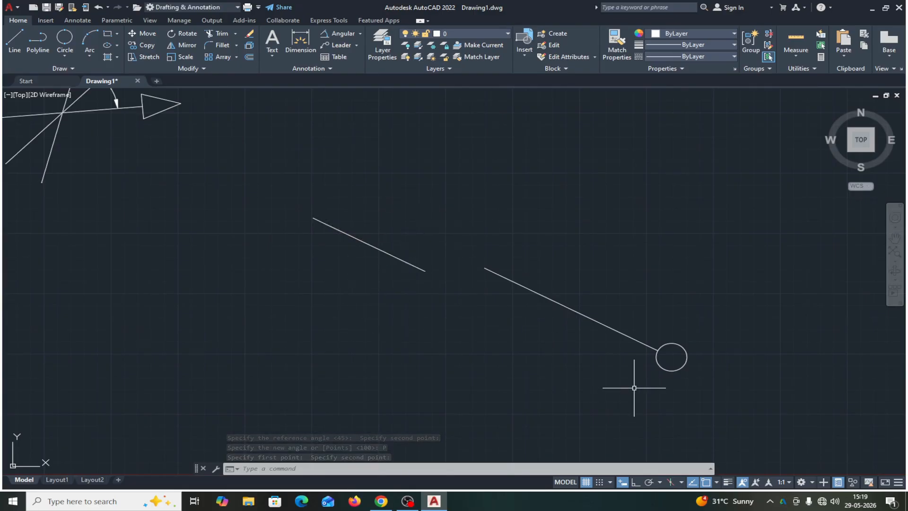
- Rotate the circle-ended line and its circle about the line's midpoint by the default angle of 287°
mouse_move(634, 388)
middle_mouse_down()
mouse_move(644, 318)
mouse_move(685, 251)
middle_mouse_up()
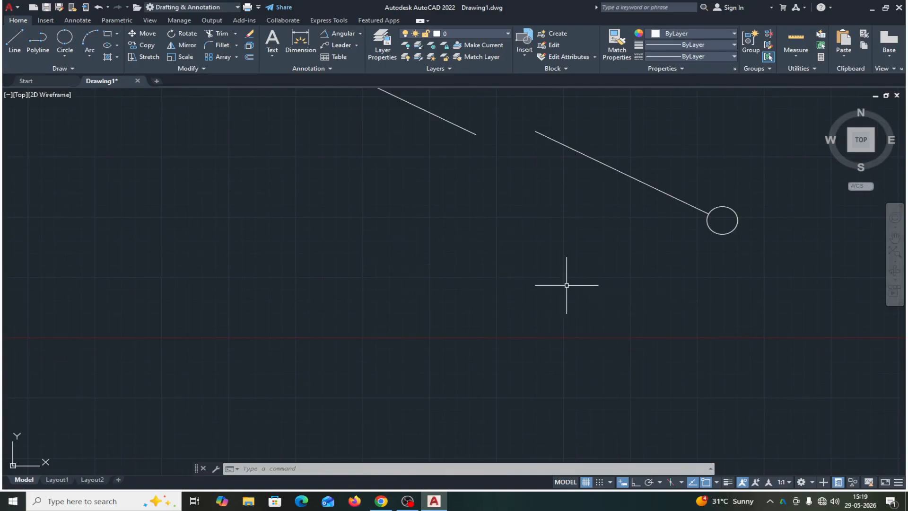
left_click(184, 34)
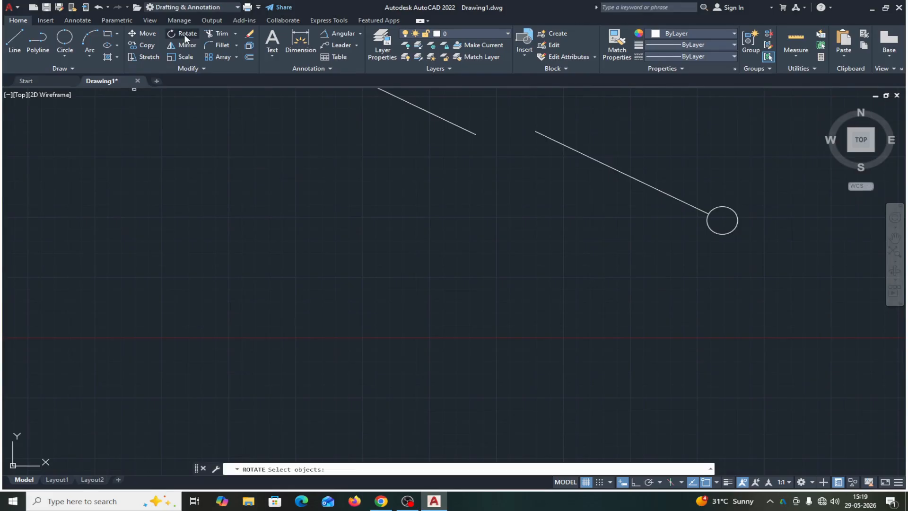
left_click(766, 201)
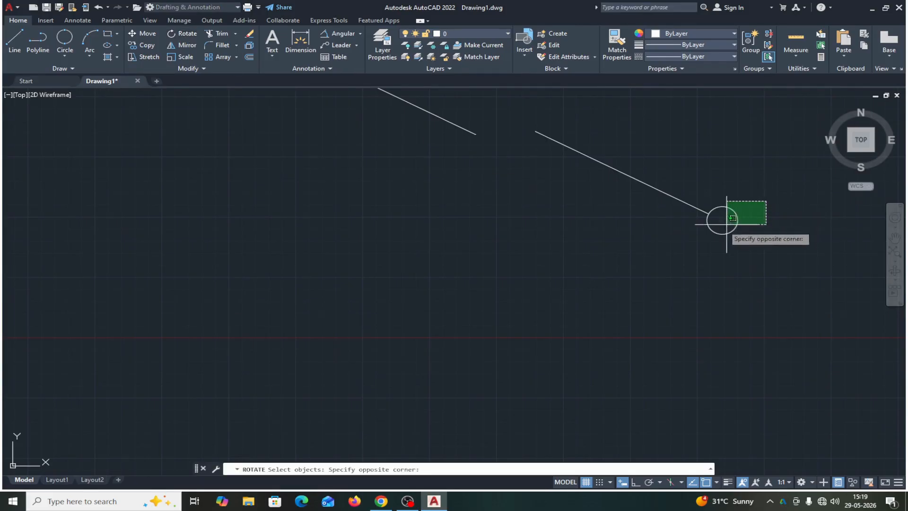
left_click(653, 253)
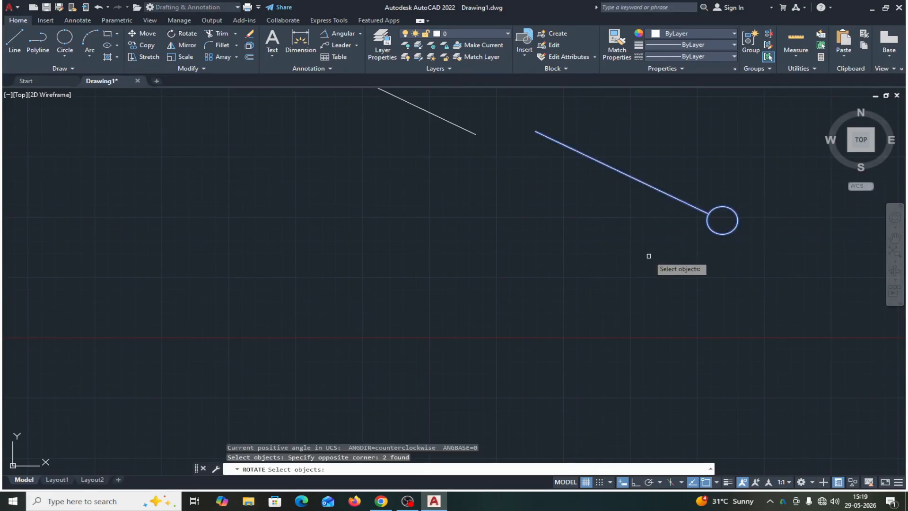
key("Return")
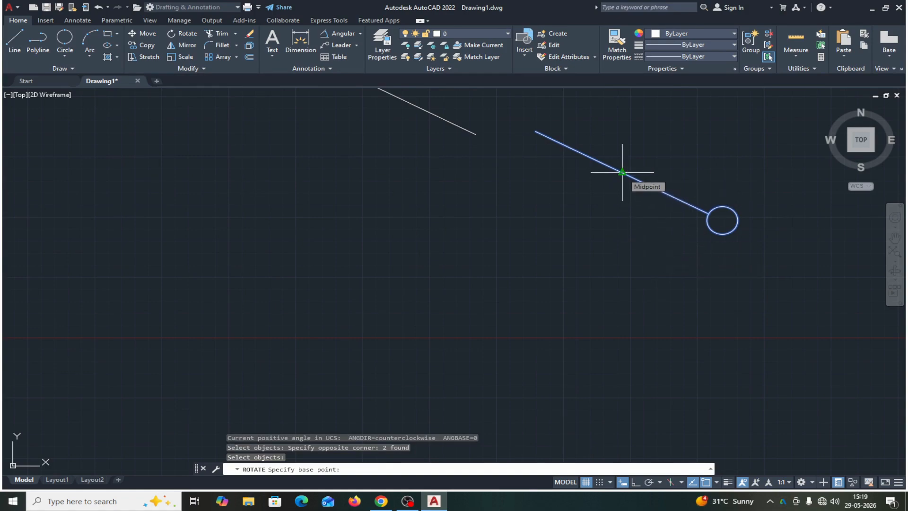
left_click(622, 172)
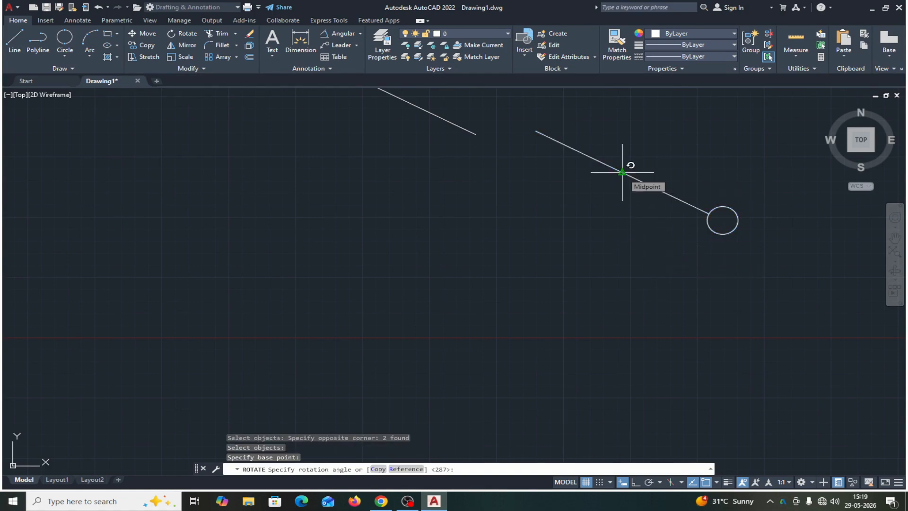
key("Return")
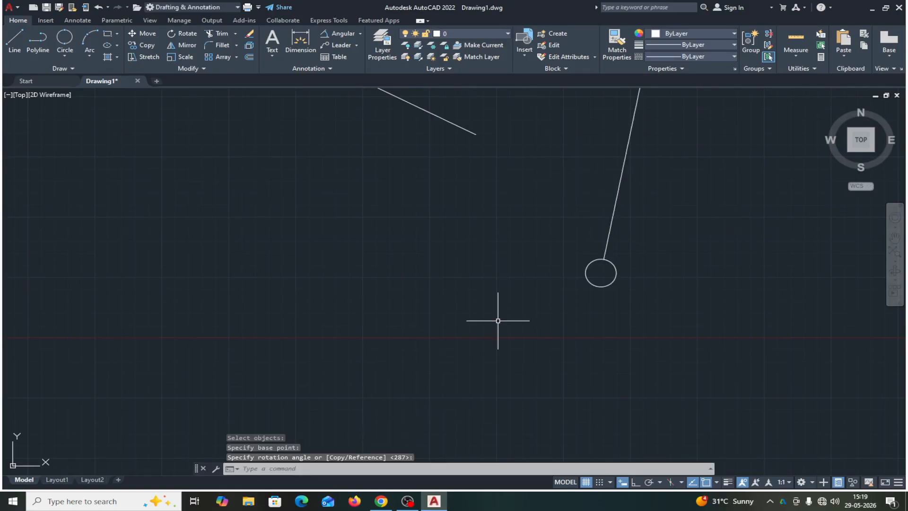
- Undo the last rotation of the circle-ended line and its circle
key("Escape")
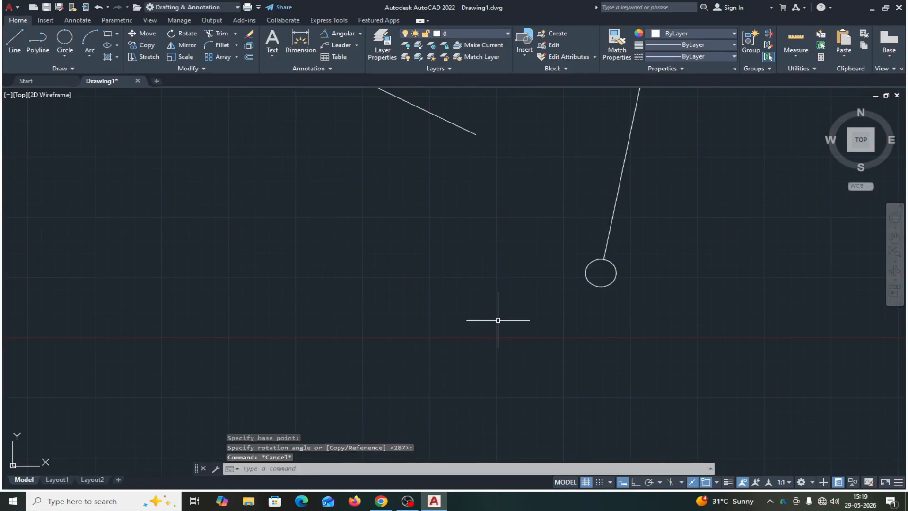
left_click(99, 8)
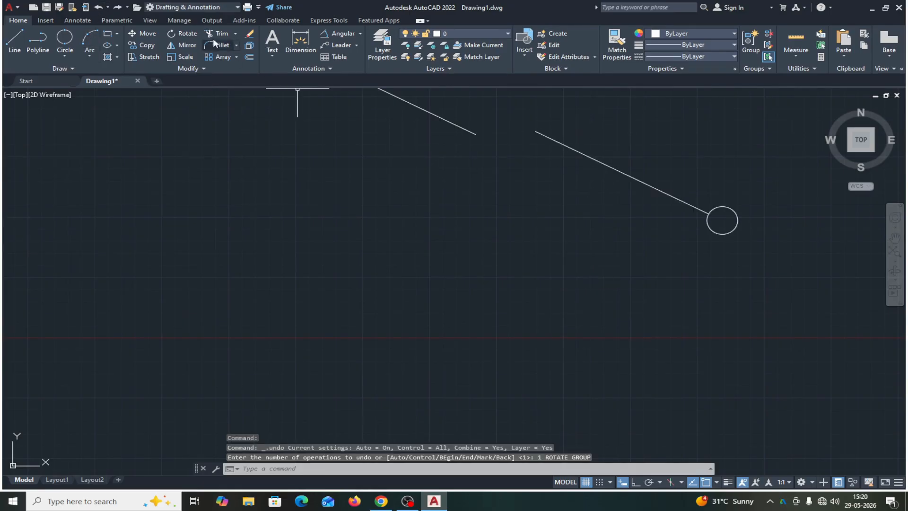
left_click(187, 33)
left_click(766, 194)
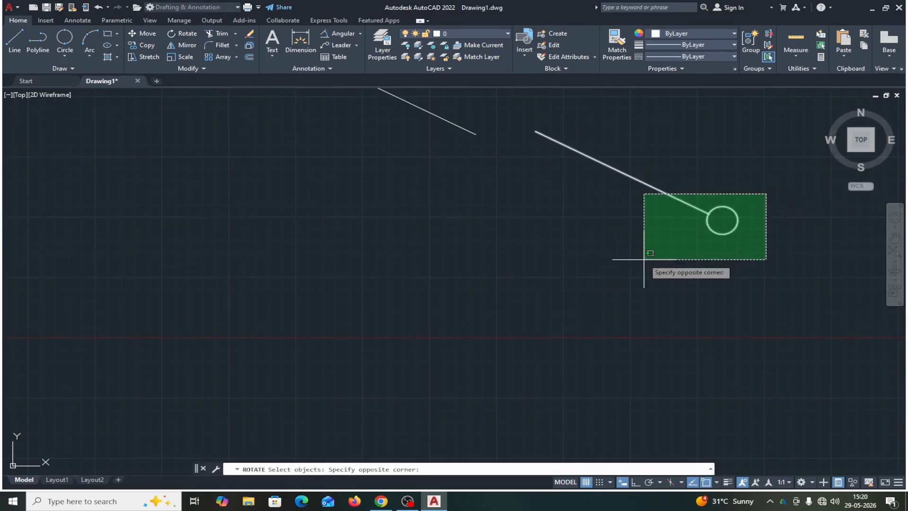
key("Return")
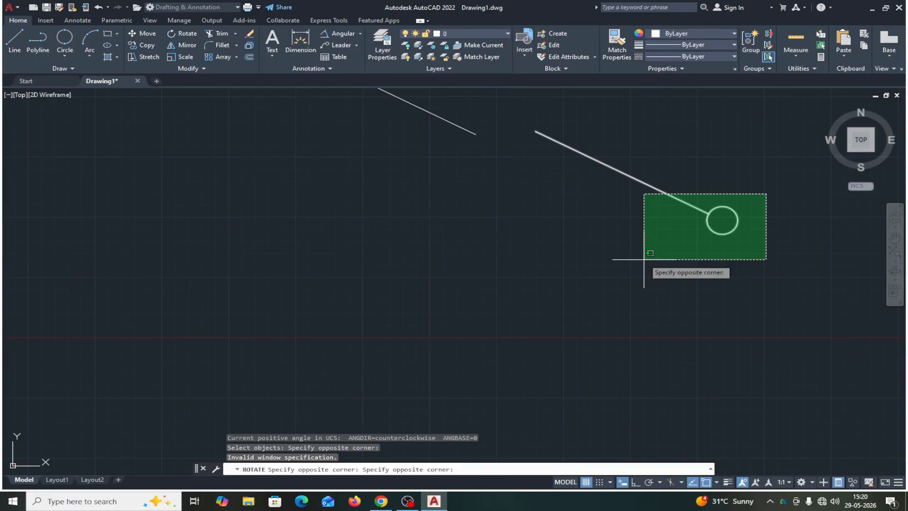
key("Escape")
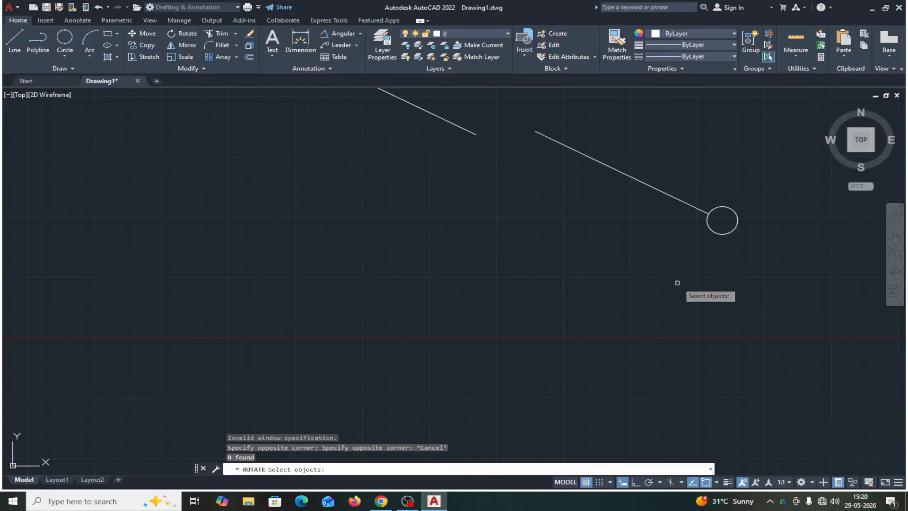
key("Escape")
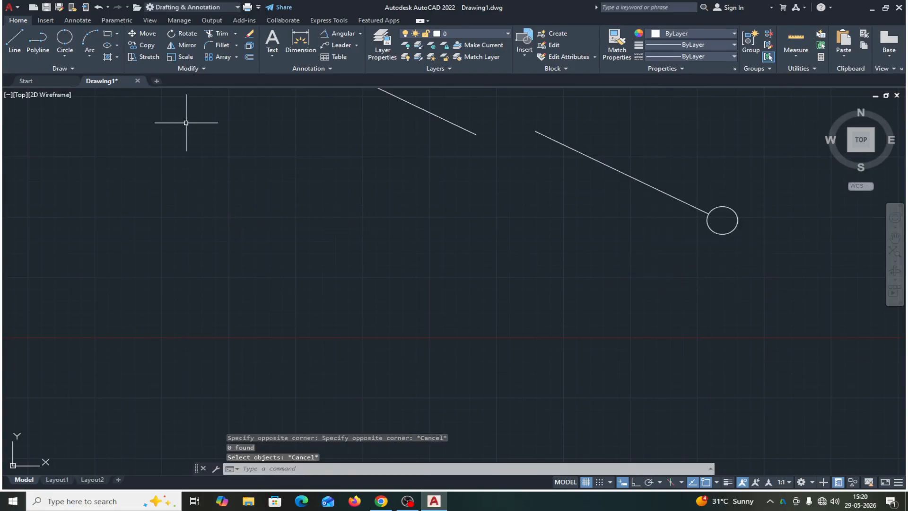
left_click(758, 196)
key("Return")
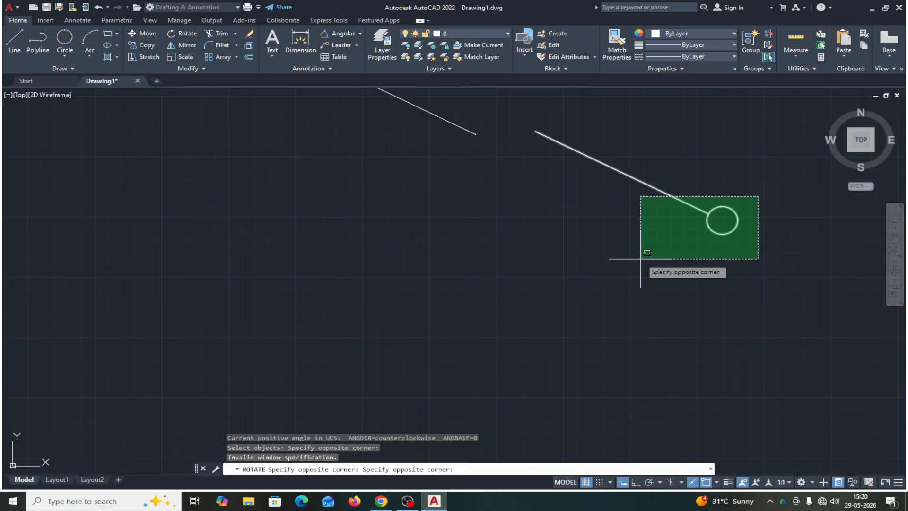
key("Escape")
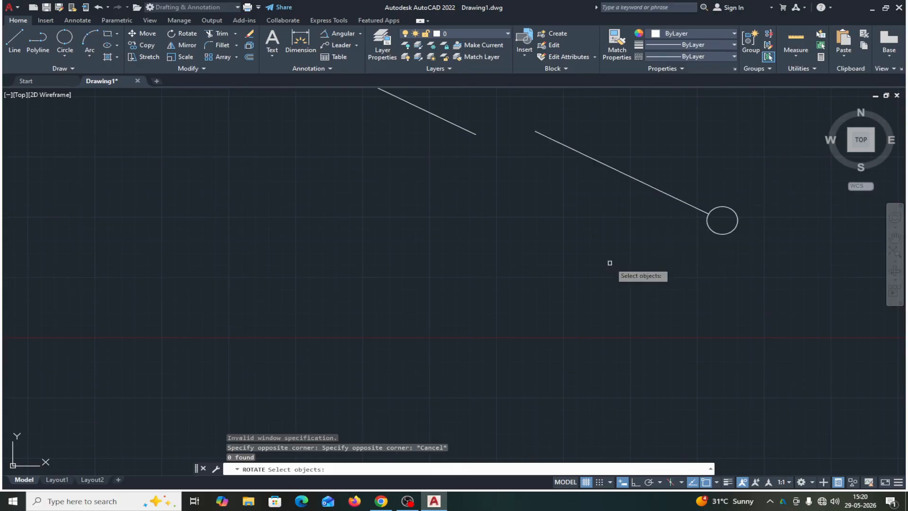
key("Escape")
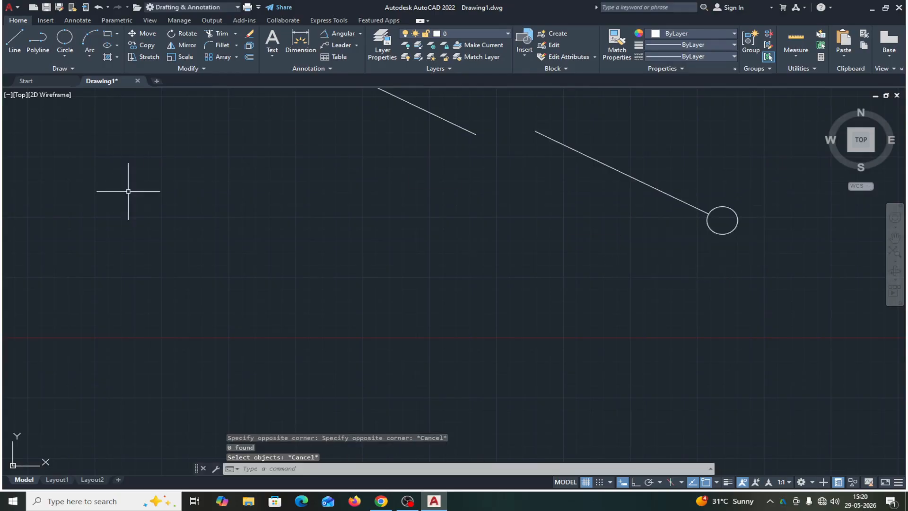
- Rotate a copy of the circle-ended line and its circle by -30° about the line's midpoint, using the Copy option
left_click(185, 35)
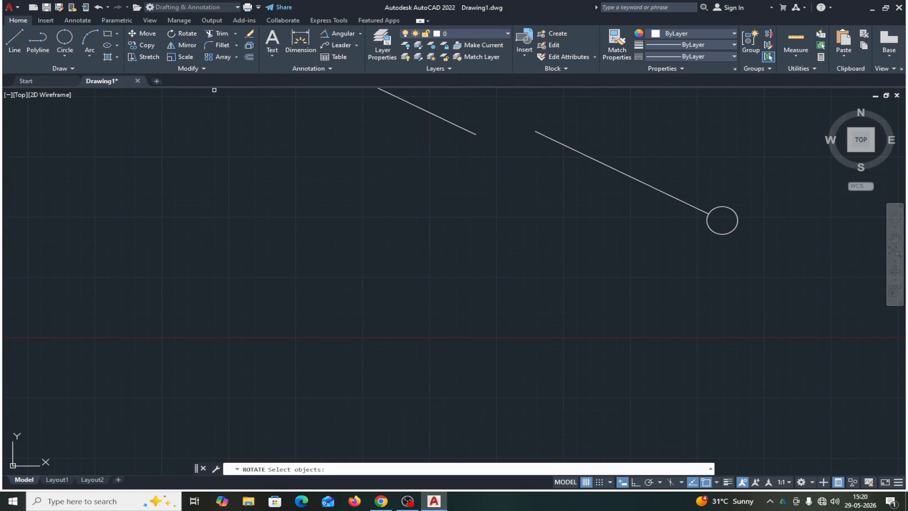
left_click(769, 202)
left_click(650, 247)
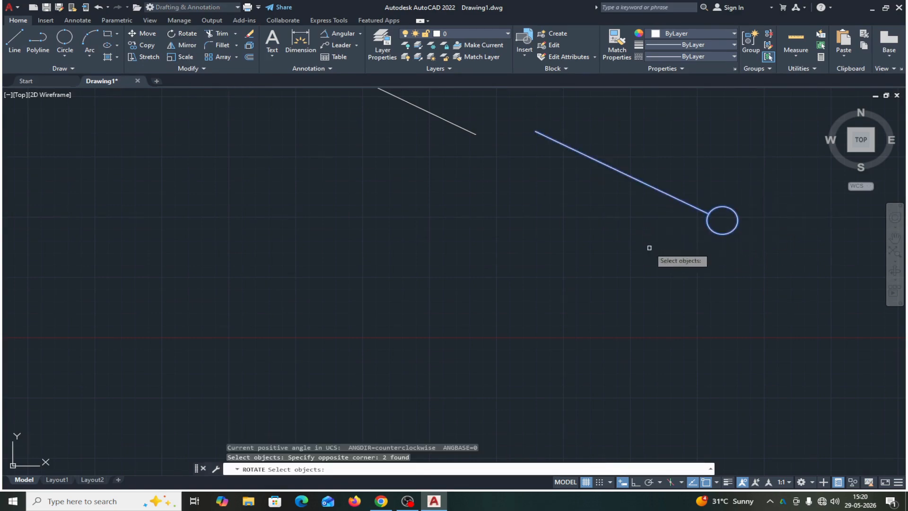
key("Return")
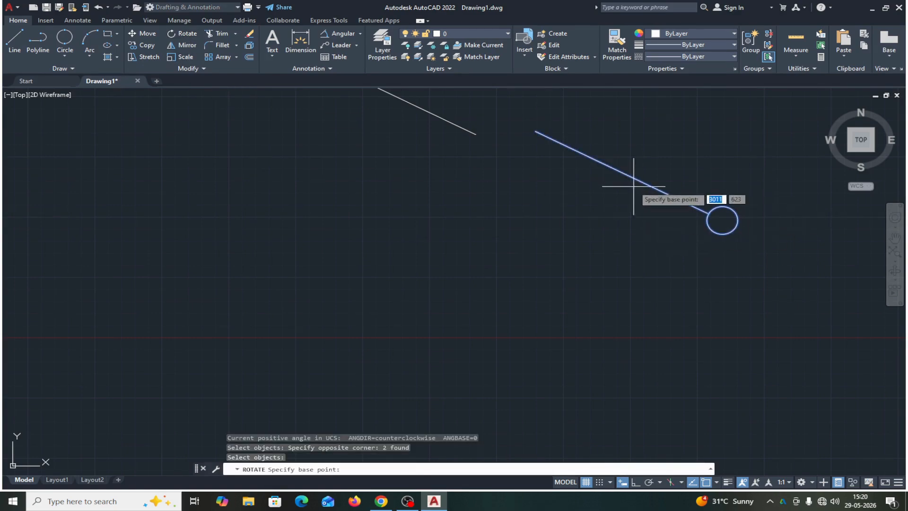
left_click(620, 173)
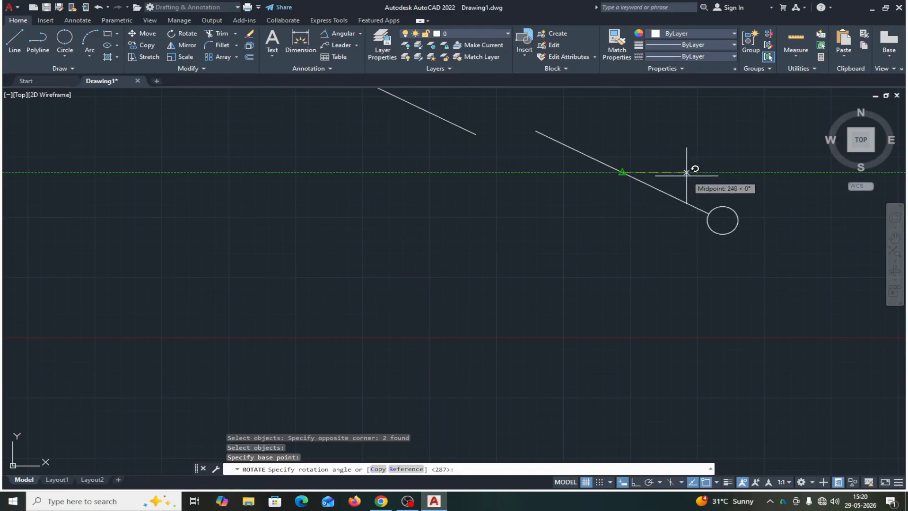
left_click(378, 469)
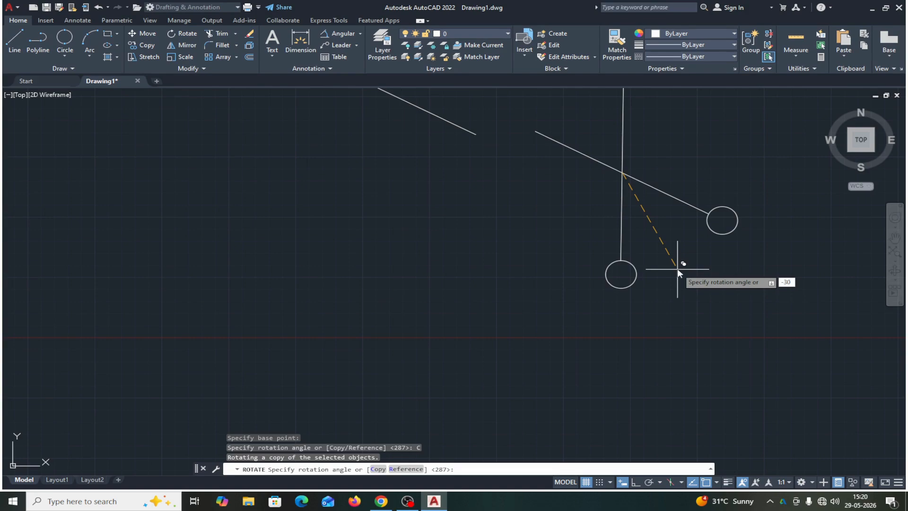
key("Return")
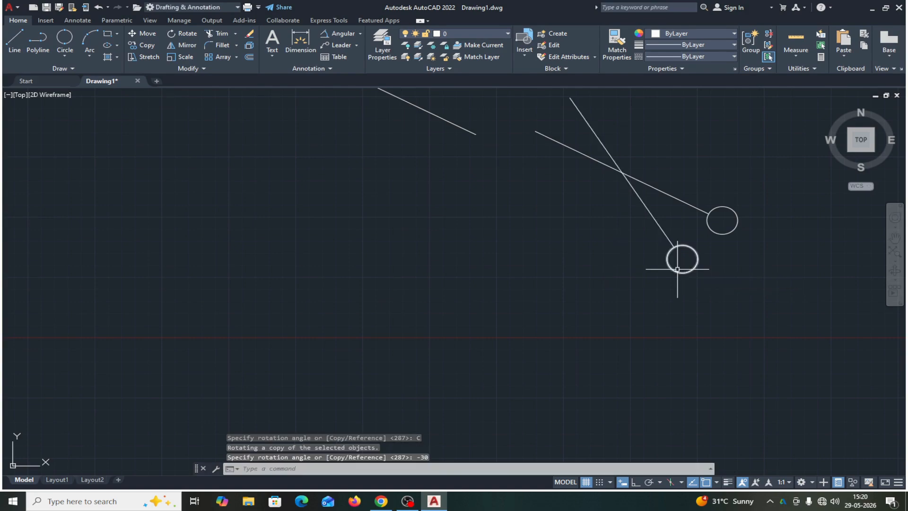
- Add an angular dimension between the original circle-ended line and its rotated copy, placed between the two circles
left_click(348, 36)
left_click(679, 201)
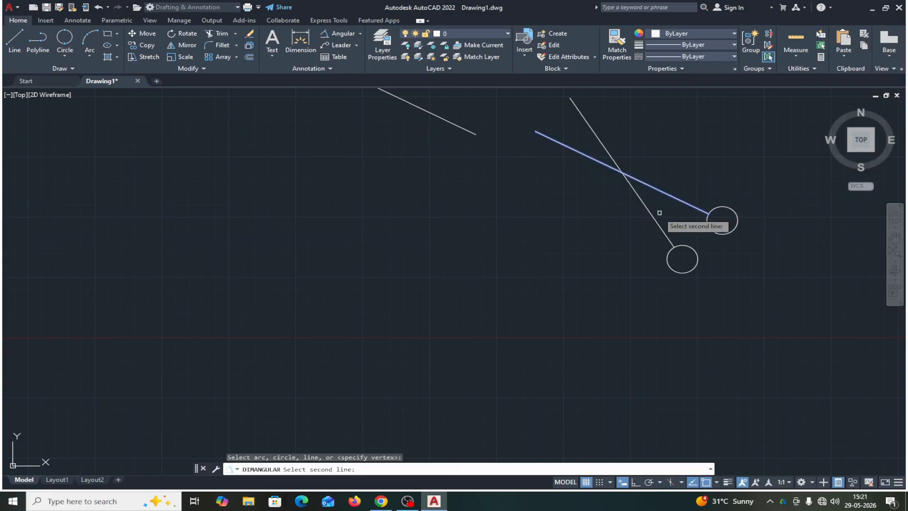
left_click(654, 217)
left_click(671, 215)
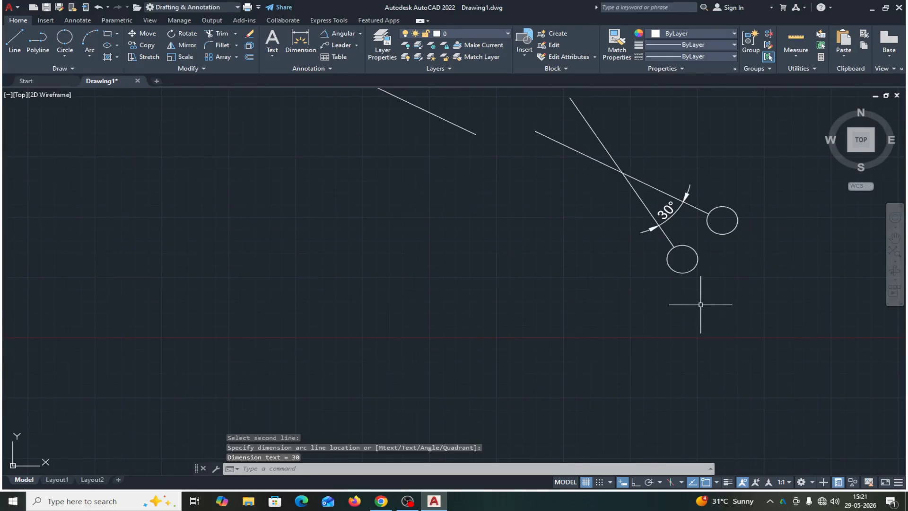
- Delete the angular dimension between the two crossing circle-ended lines
middle_click_drag(704, 303, 717, 357)
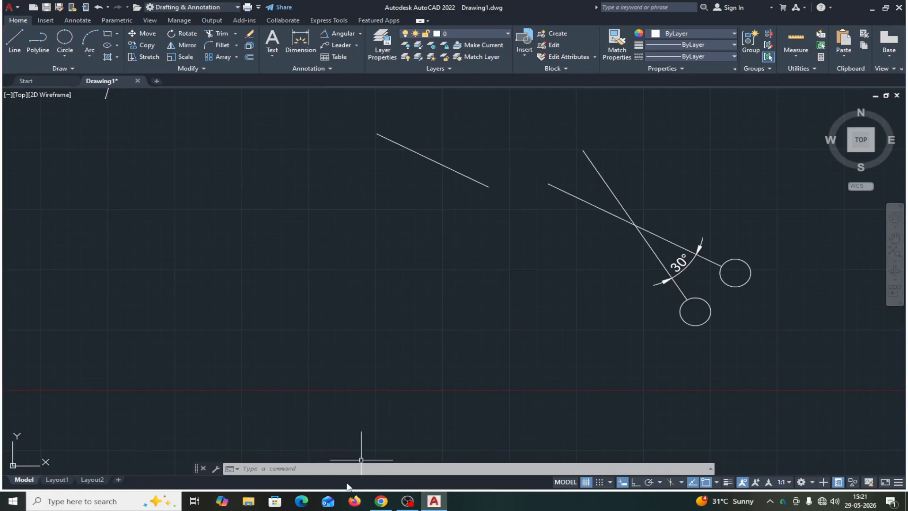
mouse_move(397, 373)
middle_mouse_down()
mouse_move(441, 300)
mouse_move(569, 369)
mouse_move(631, 463)
mouse_move(428, 472)
mouse_move(381, 324)
mouse_move(425, 300)
middle_mouse_up()
mouse_move(412, 160)
middle_mouse_down()
mouse_move(499, 249)
mouse_move(587, 308)
mouse_move(569, 298)
mouse_move(384, 294)
mouse_move(324, 170)
mouse_move(519, 251)
middle_mouse_up()
scroll(517, 249, "down", 3)
scroll(512, 253, "up", 5)
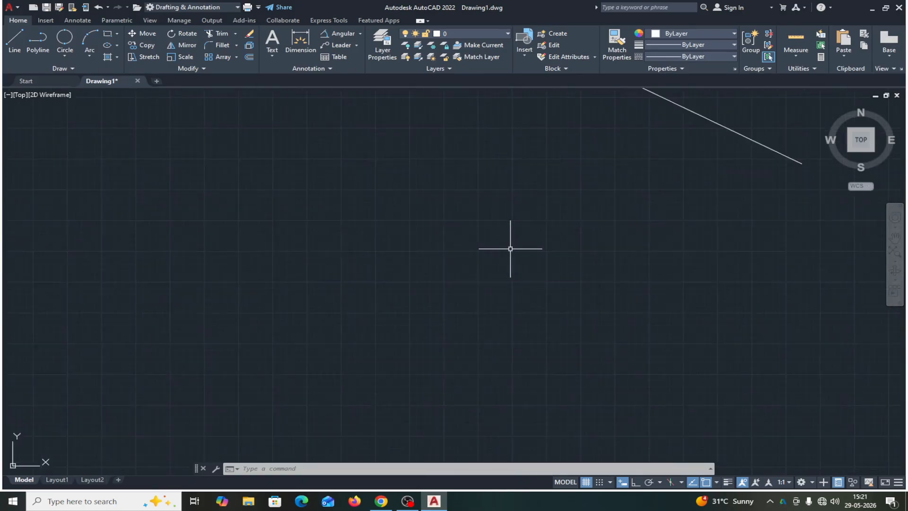
scroll(512, 249, "down", 5)
scroll(511, 247, "up", 2)
middle_click_drag(511, 247, 455, 202)
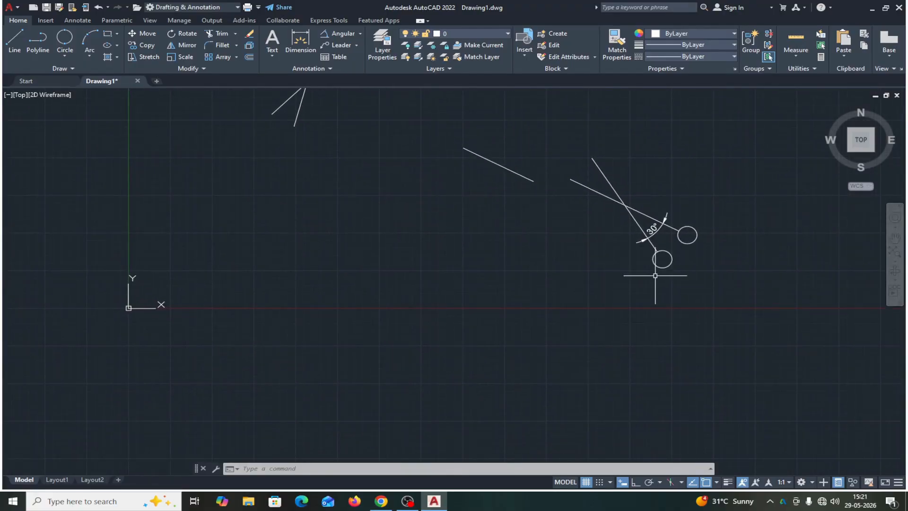
left_click(654, 232)
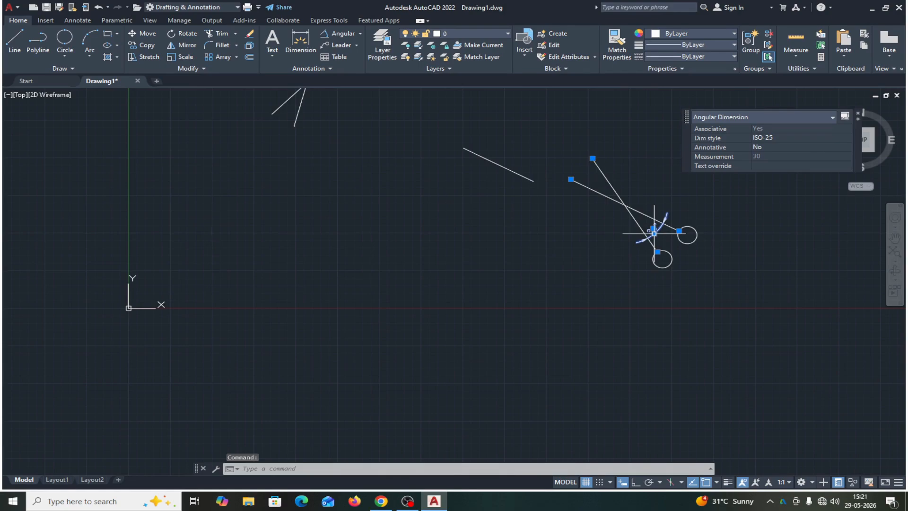
key("Delete")
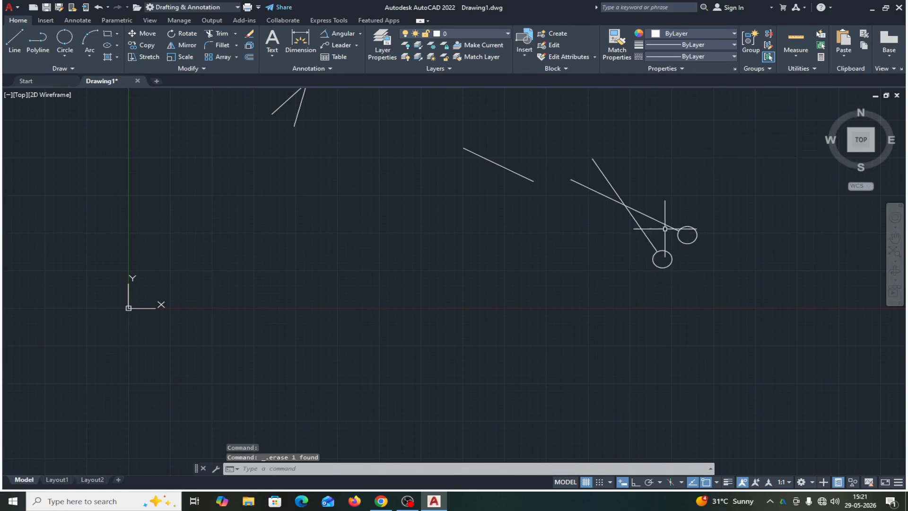
- Copy the original circle-ended line and its circle about 1786 units toward the lower left at 205°, using the line's midpoint as base point
left_click(673, 228)
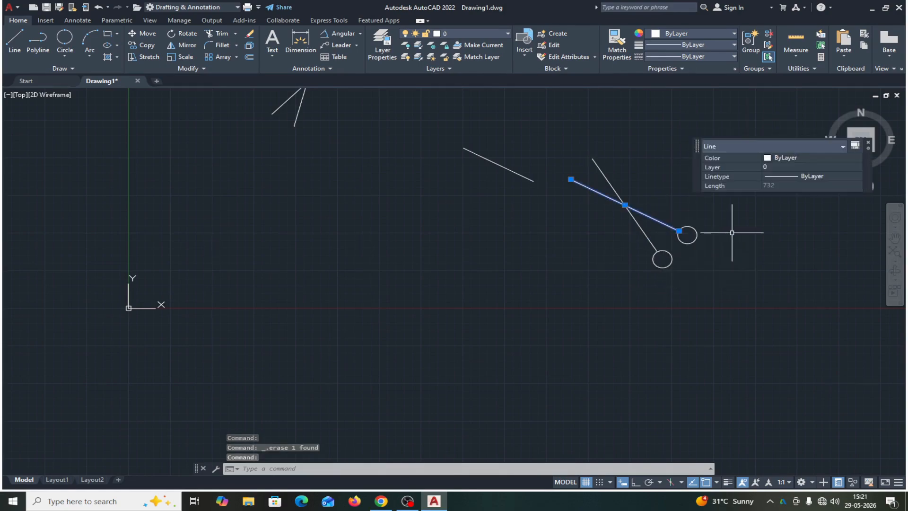
left_click(732, 231)
left_click(669, 238)
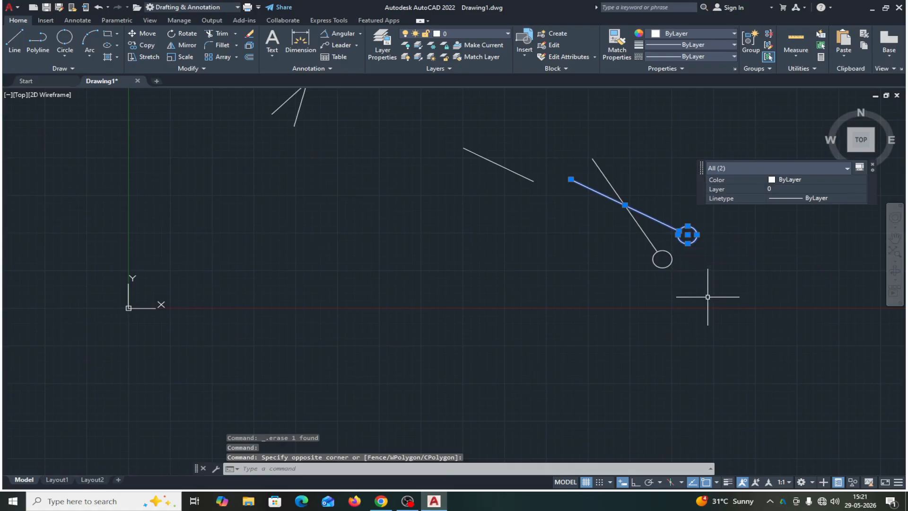
left_click(141, 42)
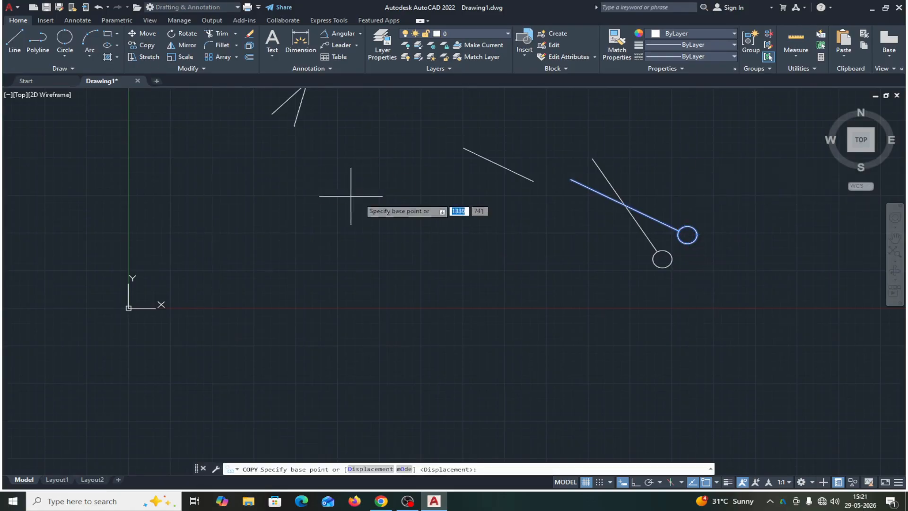
left_click(625, 204)
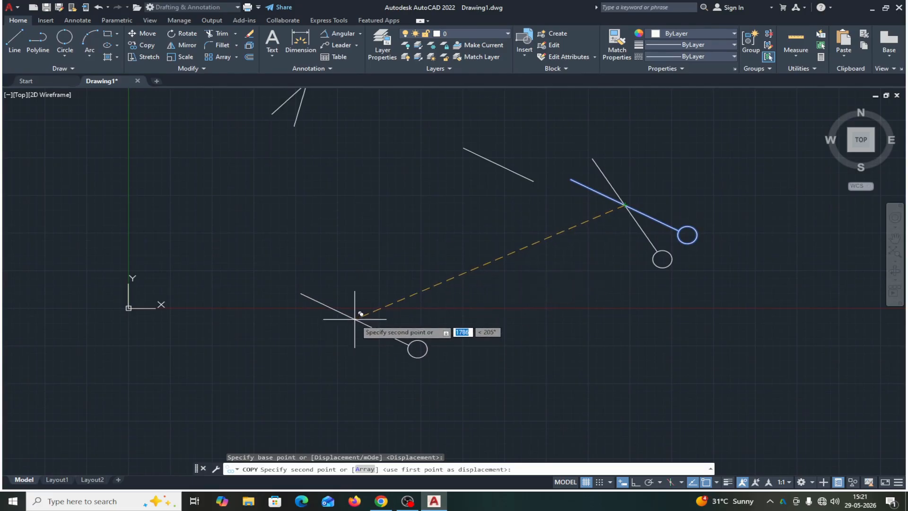
left_click(355, 319)
key("Return")
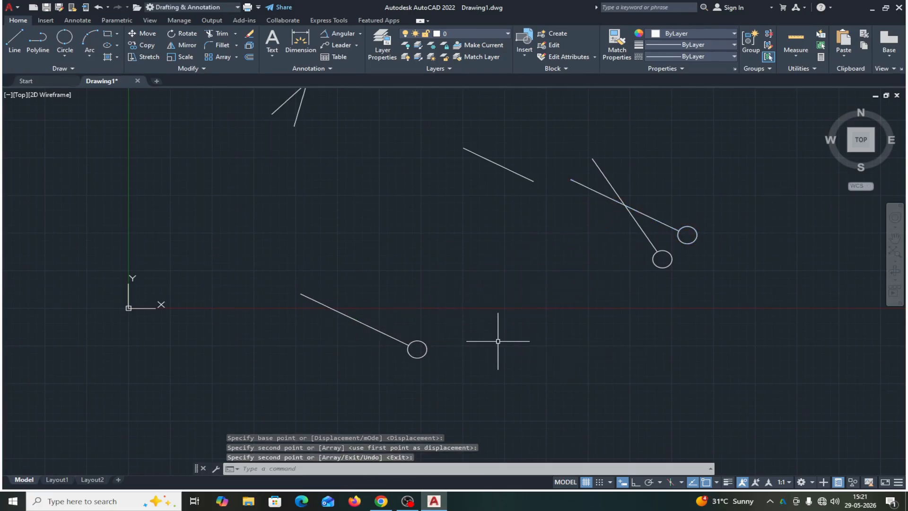
- Rotate a copy of the lower-left line and circle by 100° about the line's midpoint, using the Copy option
middle_click_drag(482, 332, 477, 295)
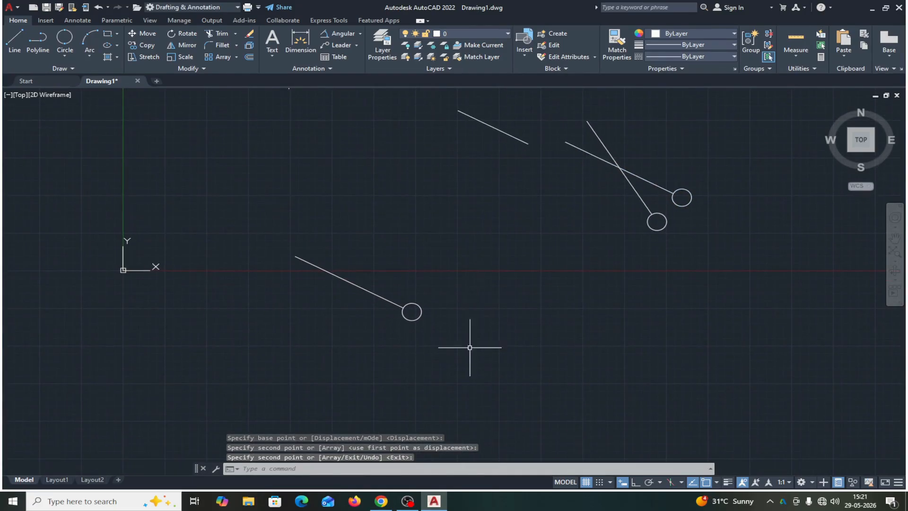
left_click(183, 37)
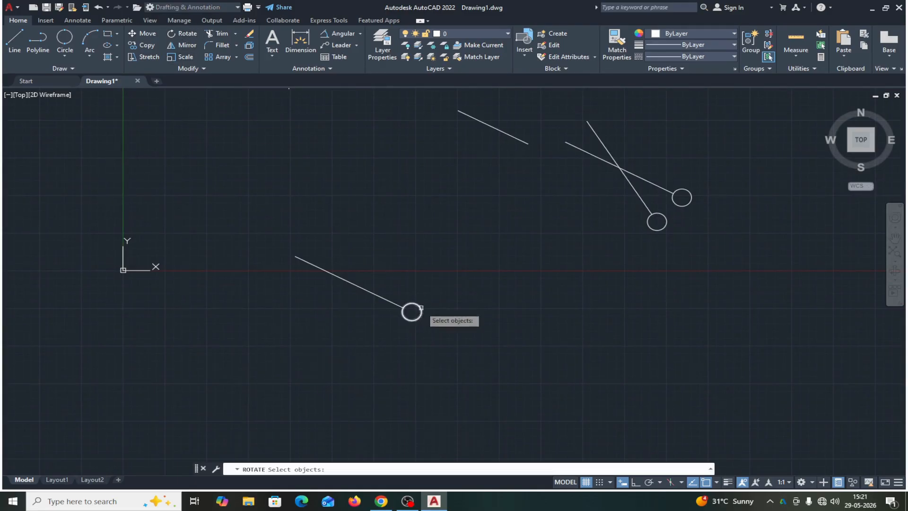
left_click(465, 288)
left_click(340, 347)
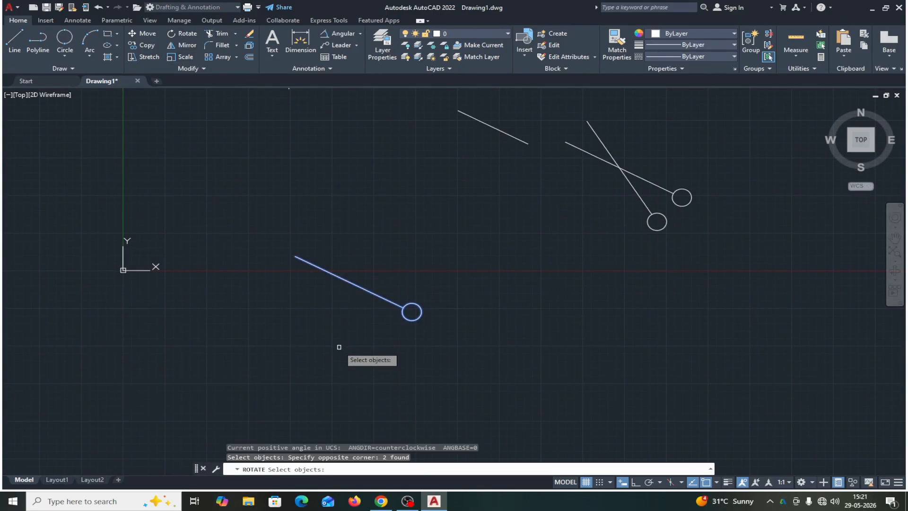
key("Return")
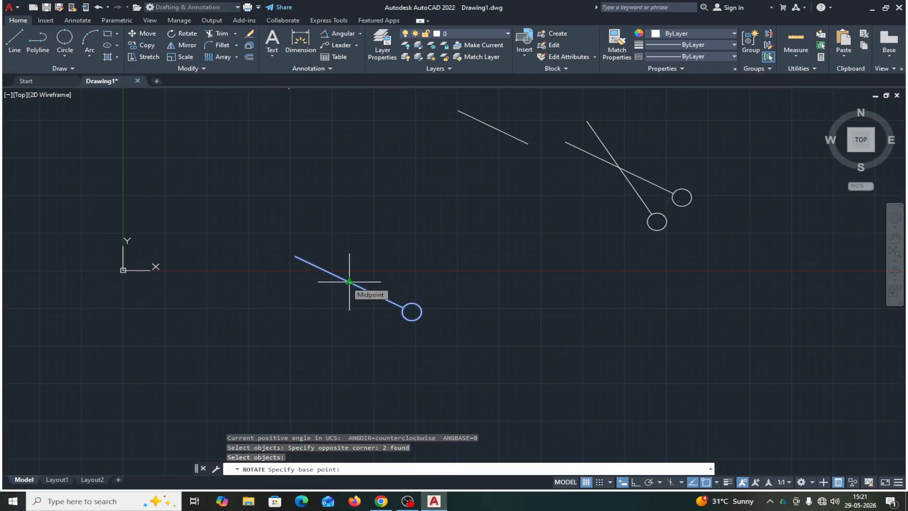
left_click(349, 282)
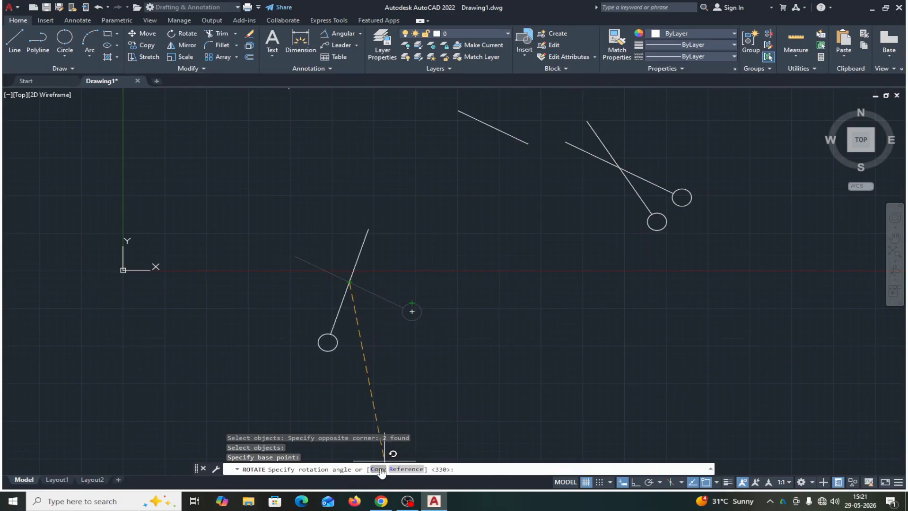
left_click(378, 469)
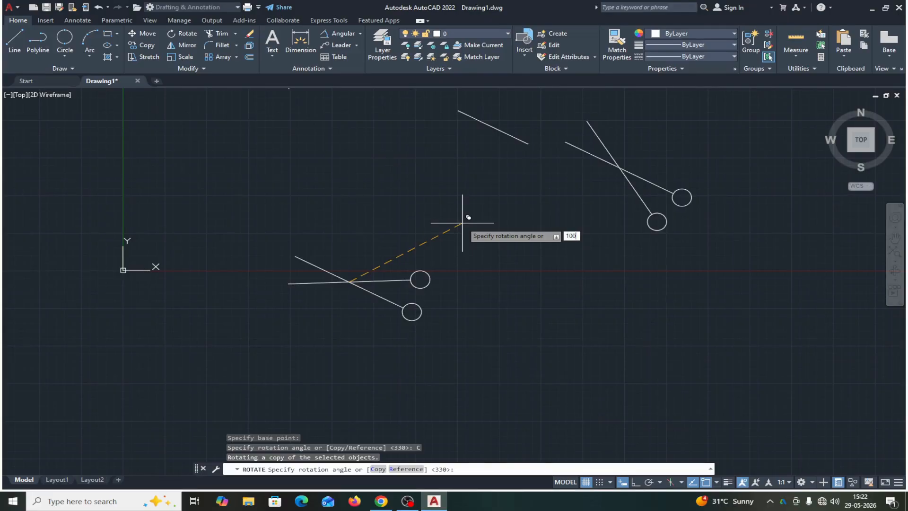
key("Return")
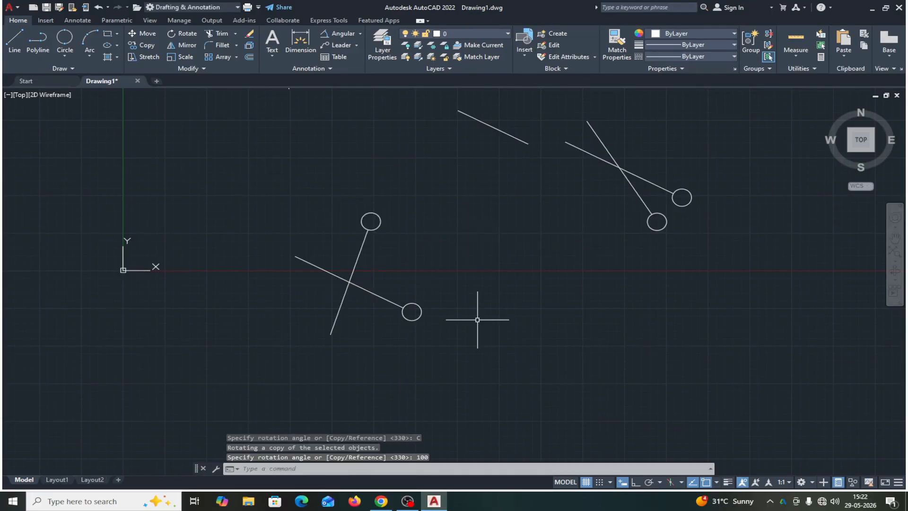
- Add an angular dimension between the lower-left line and its rotated copy, on the side facing both circles
left_click(342, 34)
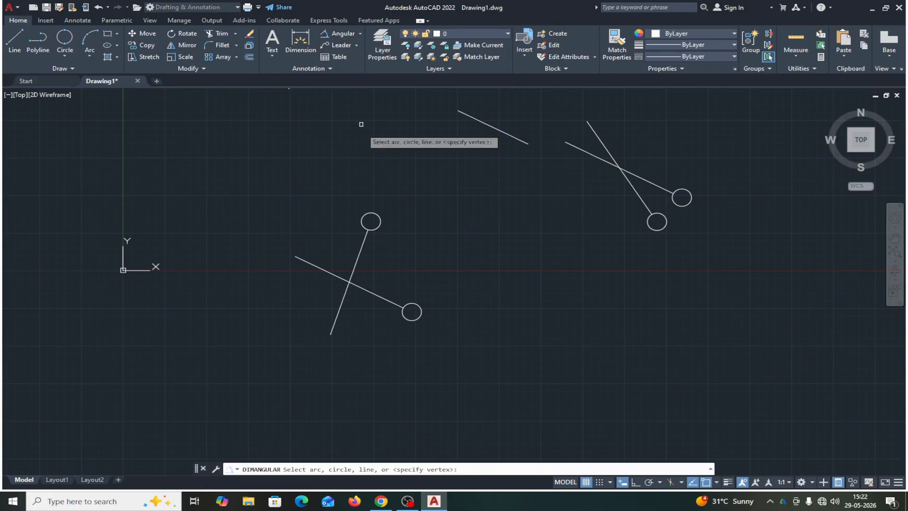
left_click(356, 263)
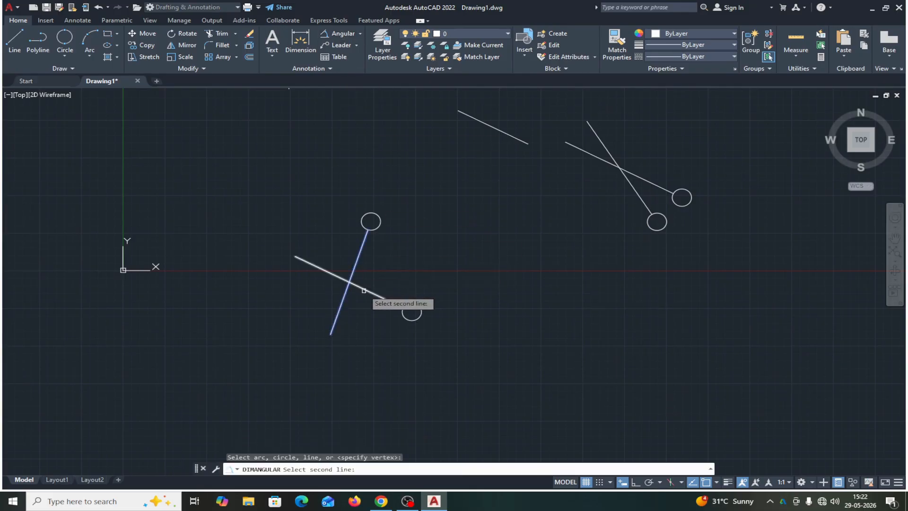
left_click(365, 290)
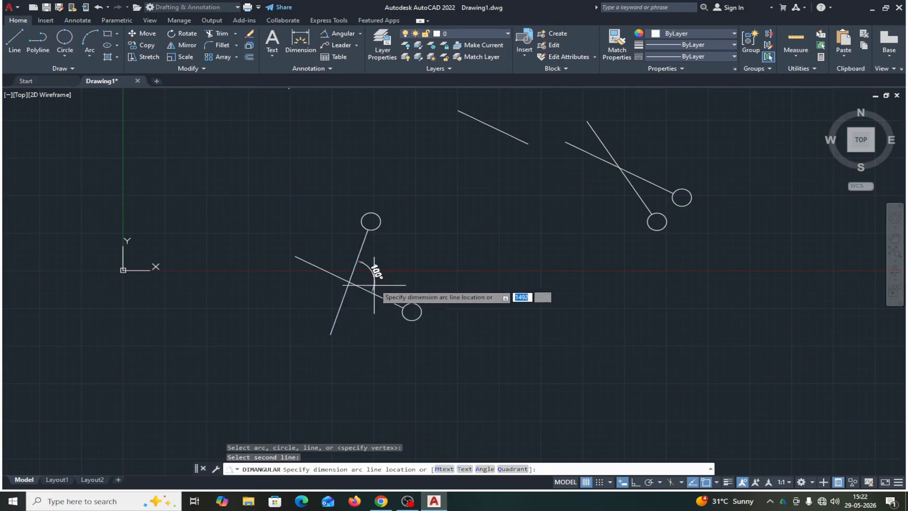
left_click(378, 274)
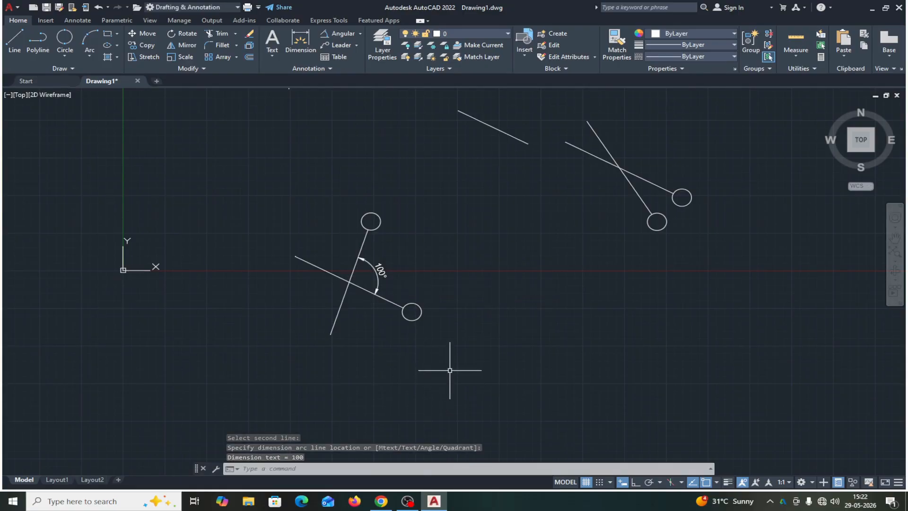
mouse_move(448, 369)
middle_mouse_down()
mouse_move(320, 251)
mouse_move(504, 340)
mouse_move(403, 413)
mouse_move(367, 405)
mouse_move(502, 385)
mouse_move(468, 359)
mouse_move(468, 436)
mouse_move(430, 391)
middle_mouse_up()
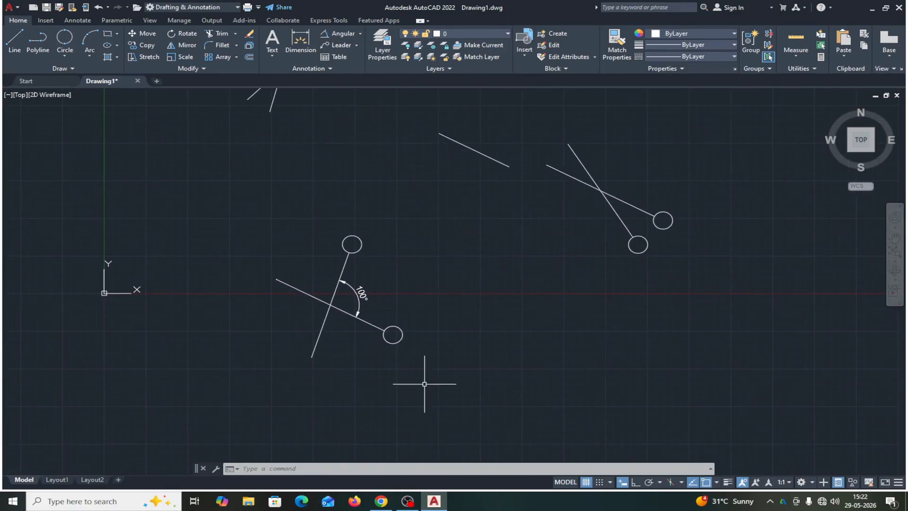